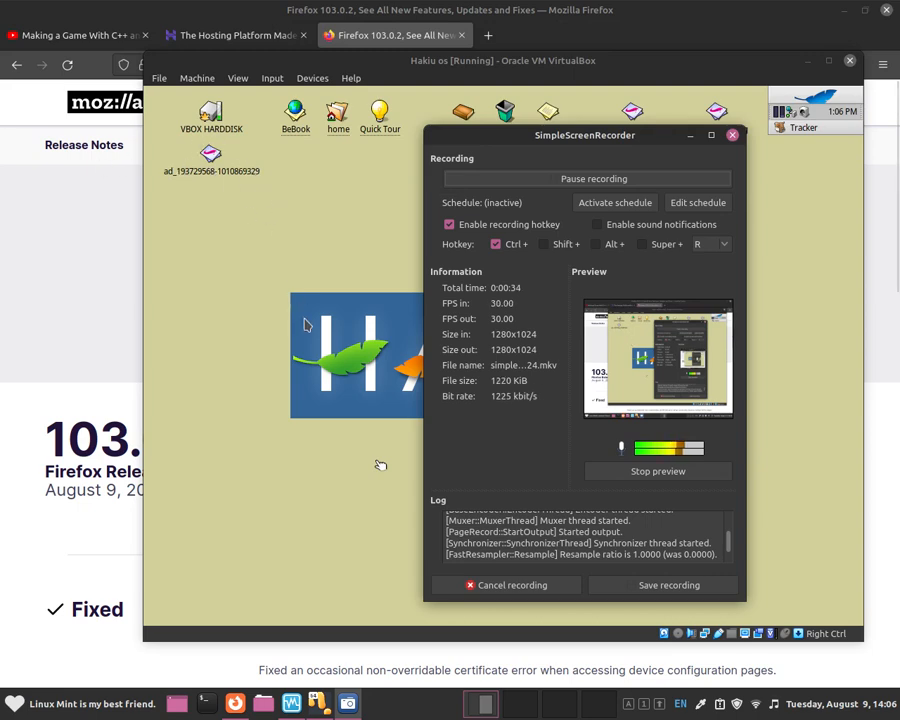
Step: Bring the Haiku virtual machine forward and open its Appearance preferences, moving the window nearer the middle of the desktop
click(380, 465)
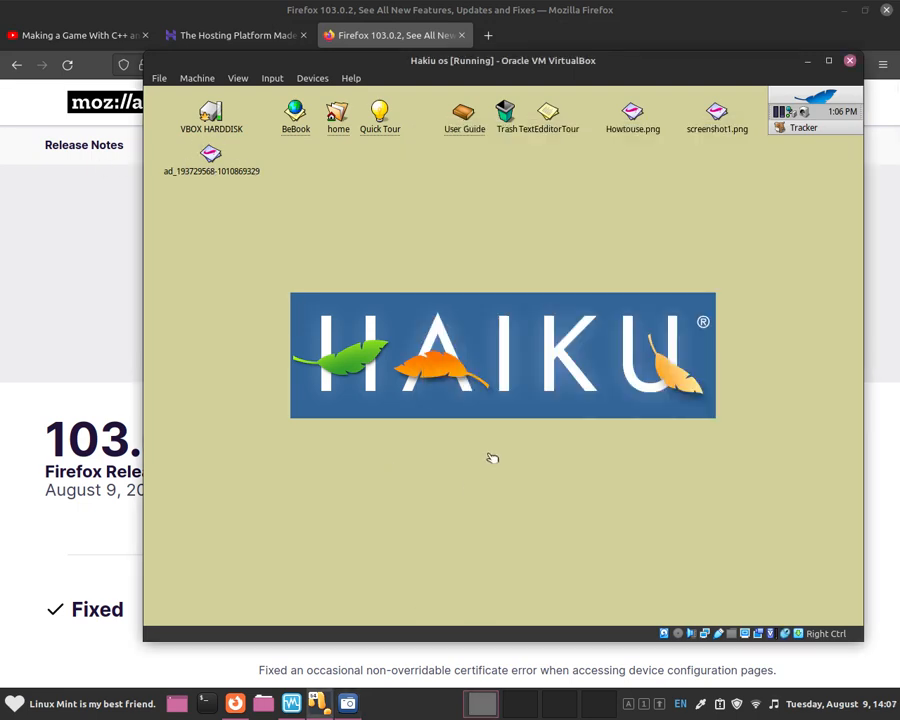
click(799, 101)
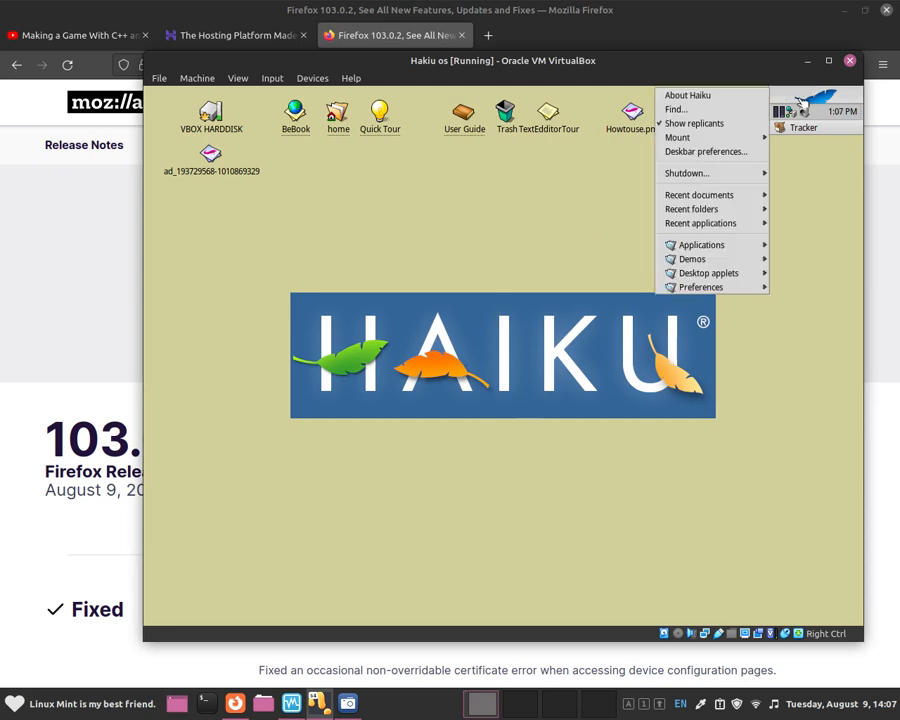
mouse_move(716, 288)
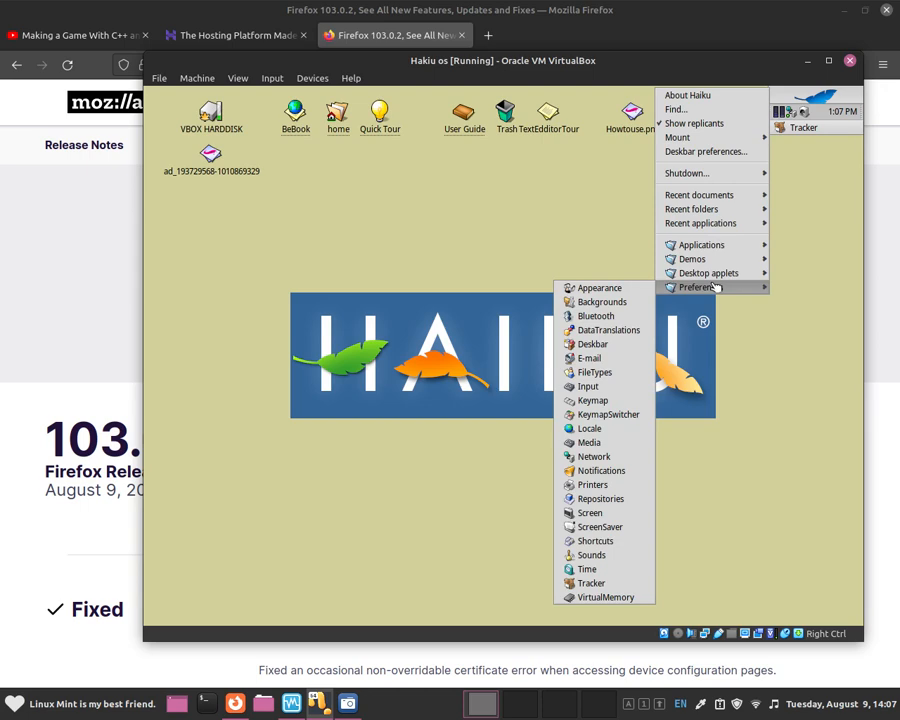
click(643, 289)
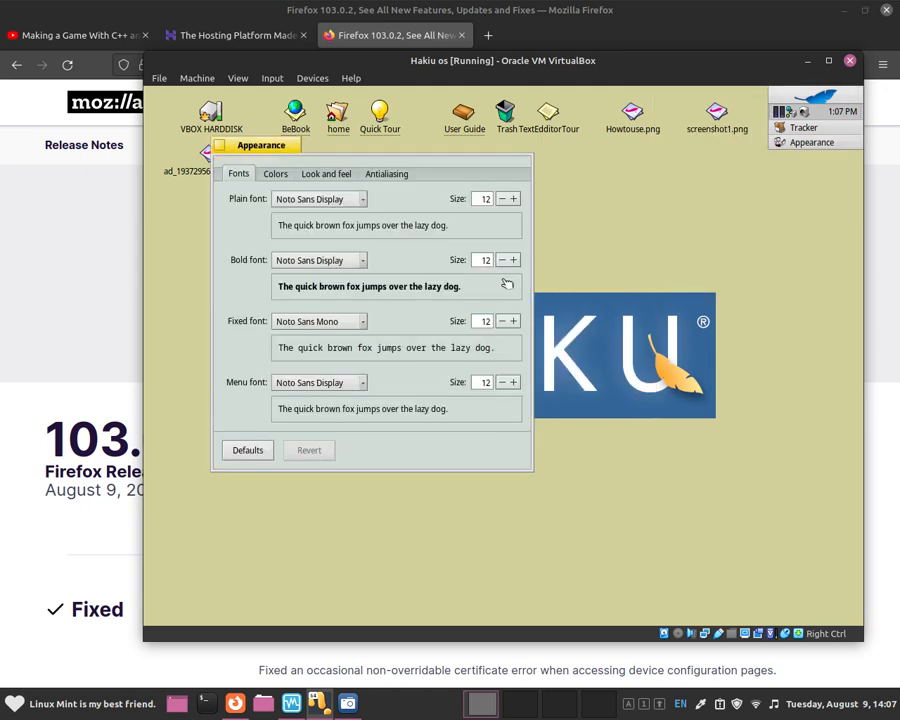
drag(256, 155, 428, 174)
Step: Look through the Look and feel, Antialiasing, Colors and Fonts settings of the Appearance preferences
click(497, 195)
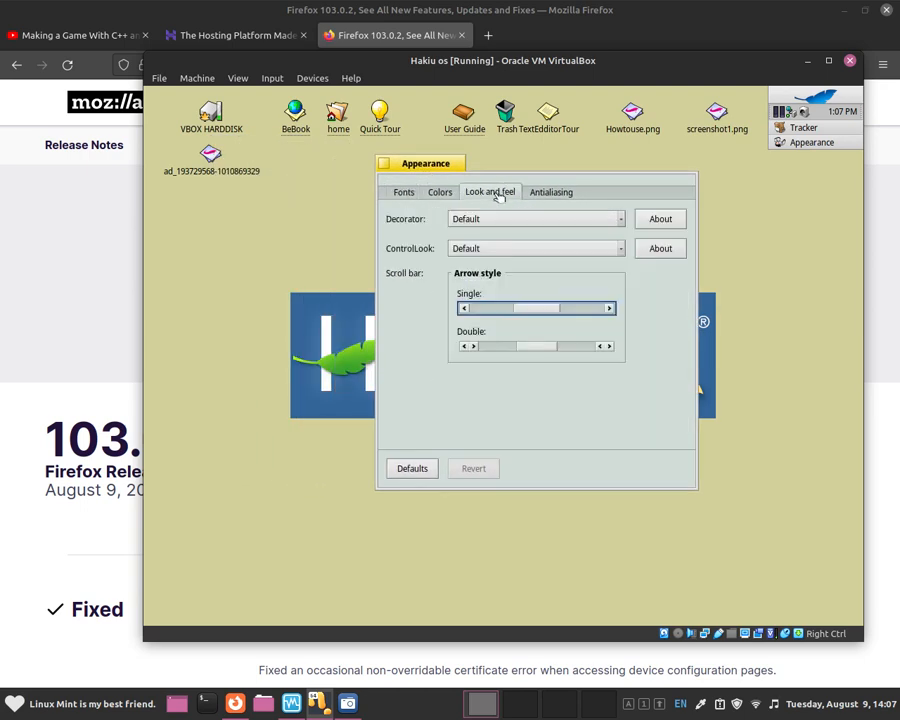
click(540, 194)
click(444, 196)
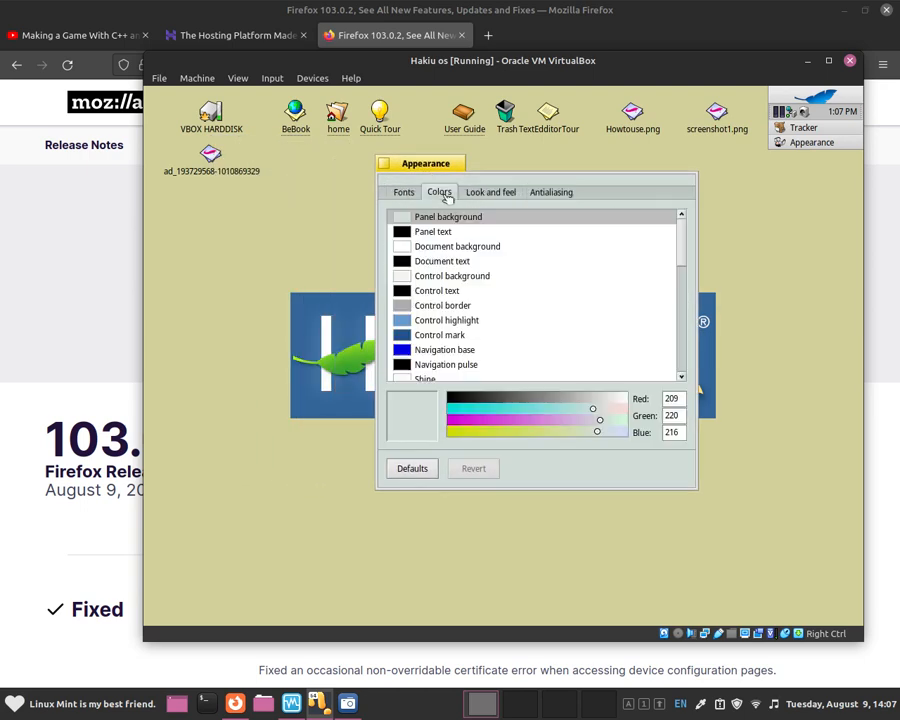
click(496, 191)
click(538, 192)
click(468, 192)
click(430, 195)
click(412, 194)
drag(426, 167, 429, 151)
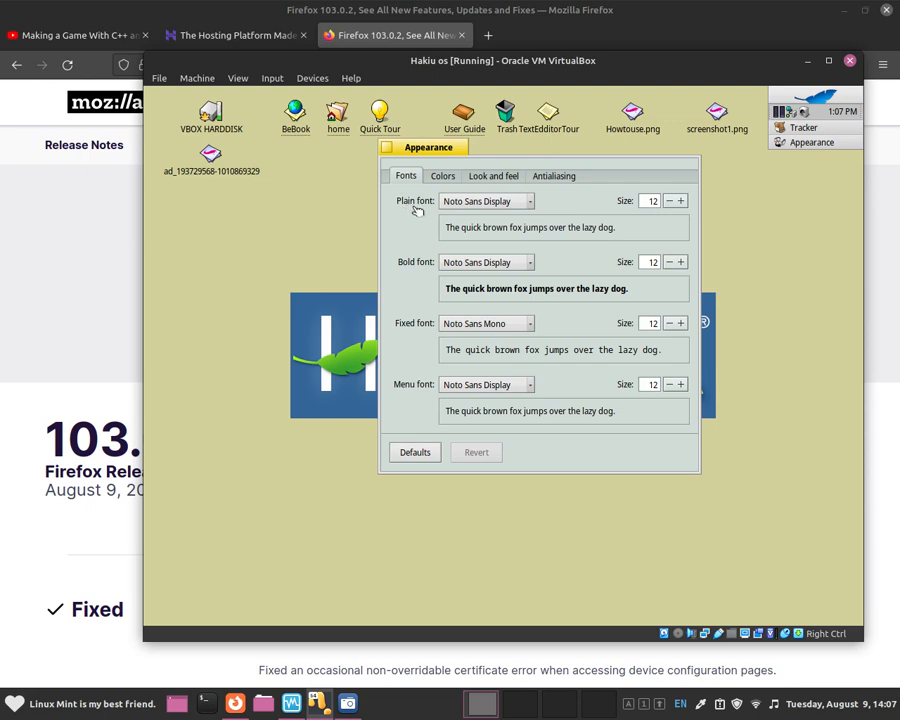
drag(456, 155, 465, 171)
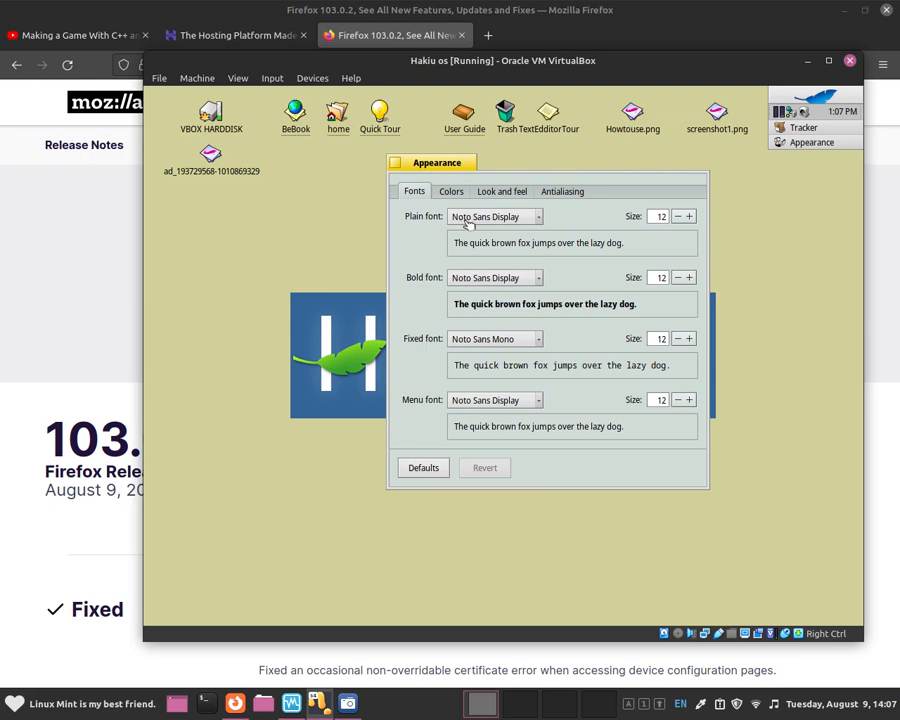
Step: Try Bitstream Charter and Noto Sans Thai as the plain font, ending on Bitstream Charter
click(510, 219)
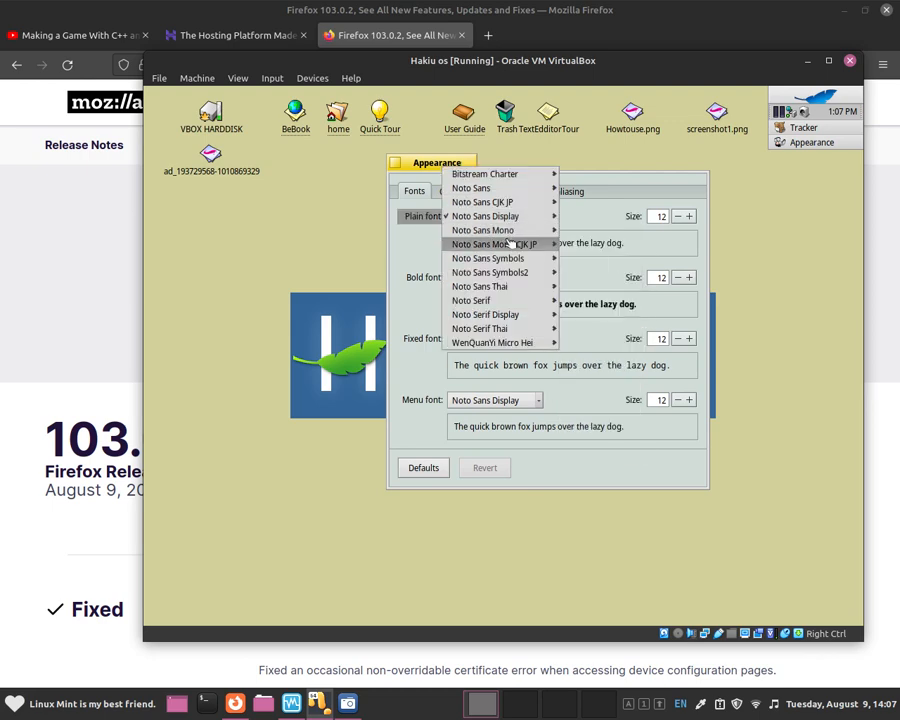
mouse_move(507, 291)
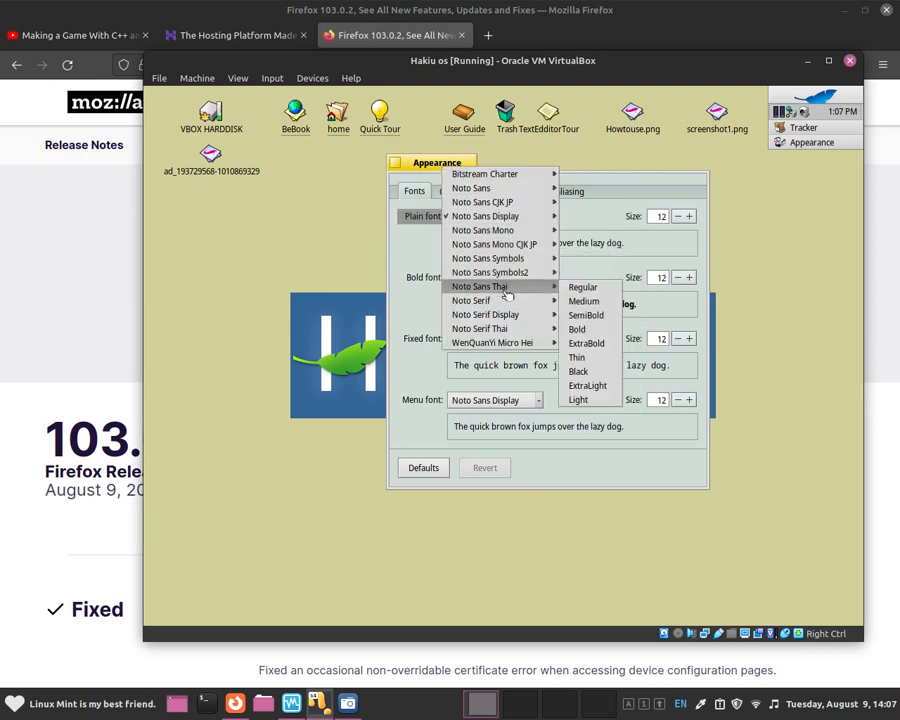
click(502, 175)
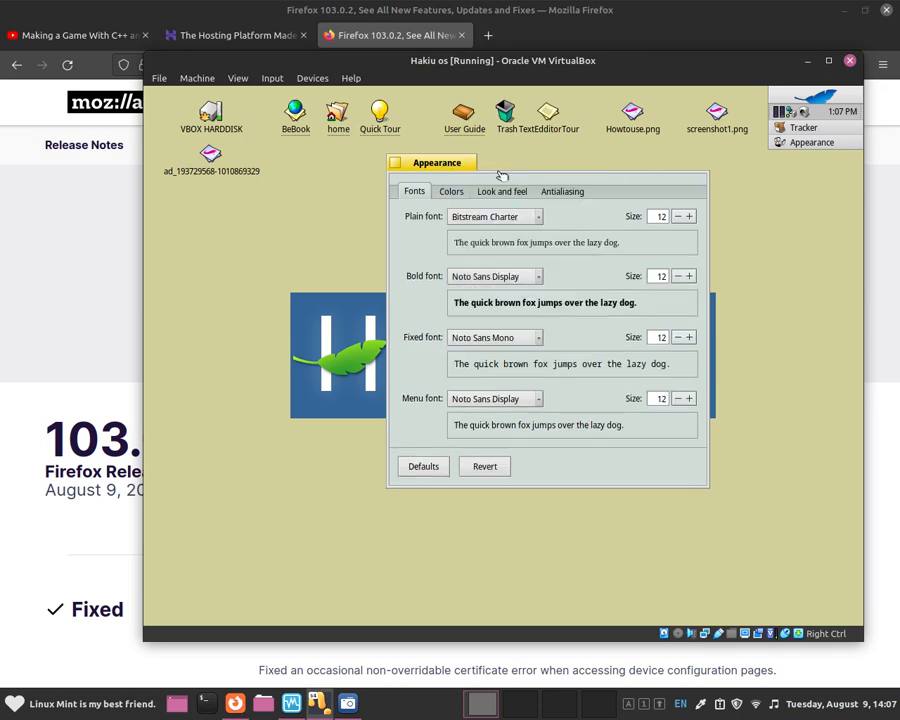
drag(448, 173, 447, 166)
click(464, 211)
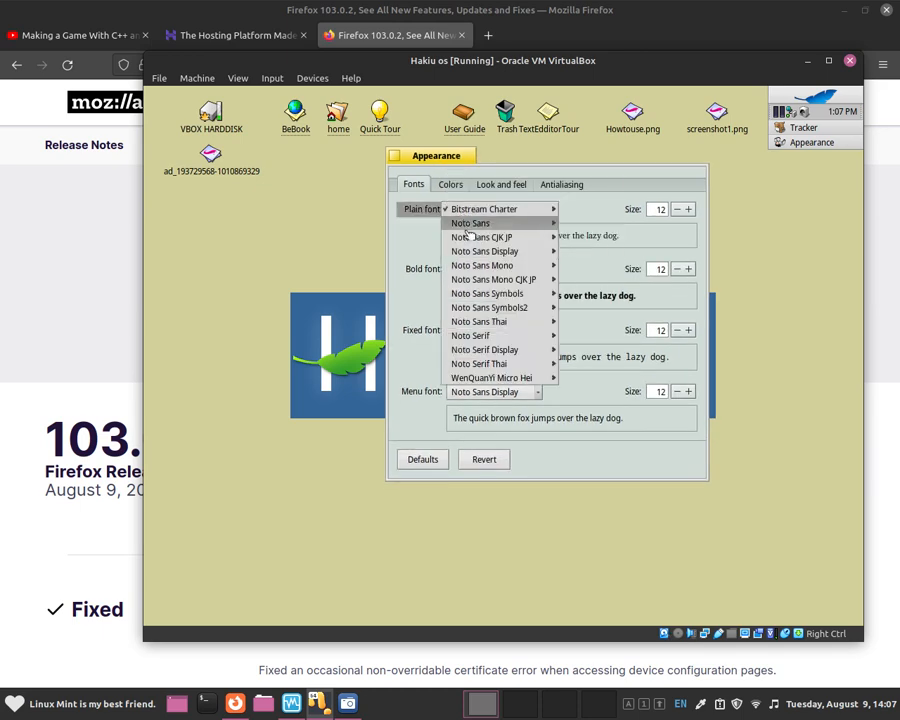
click(480, 324)
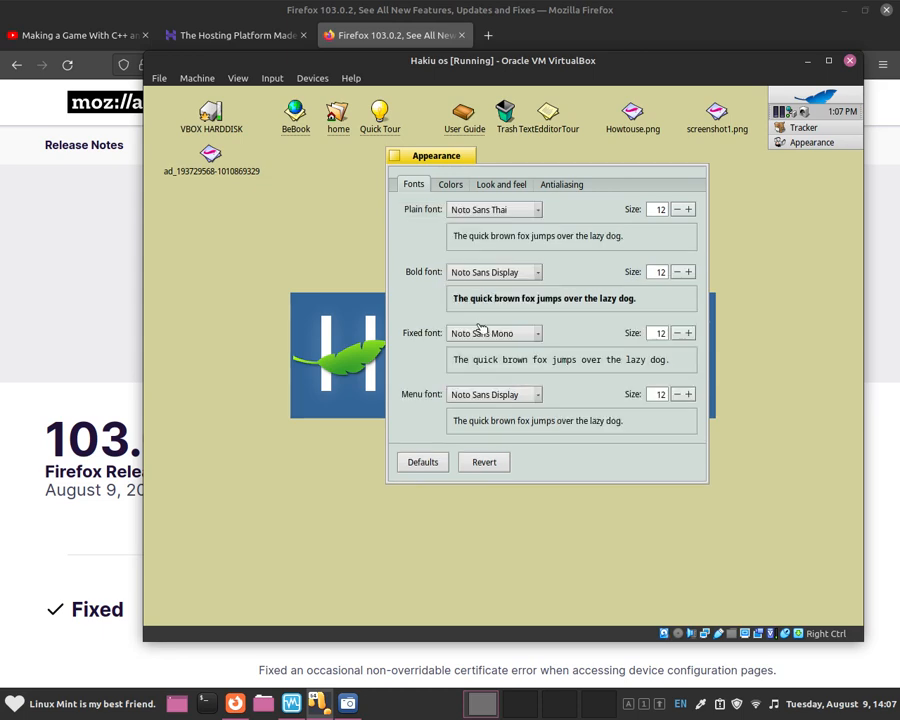
click(466, 209)
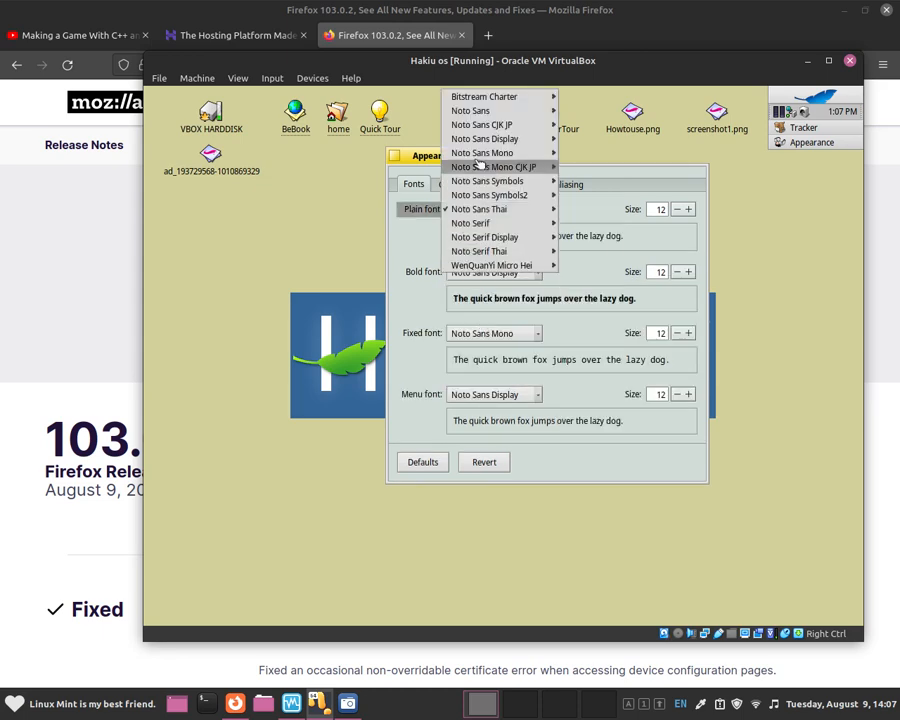
click(483, 97)
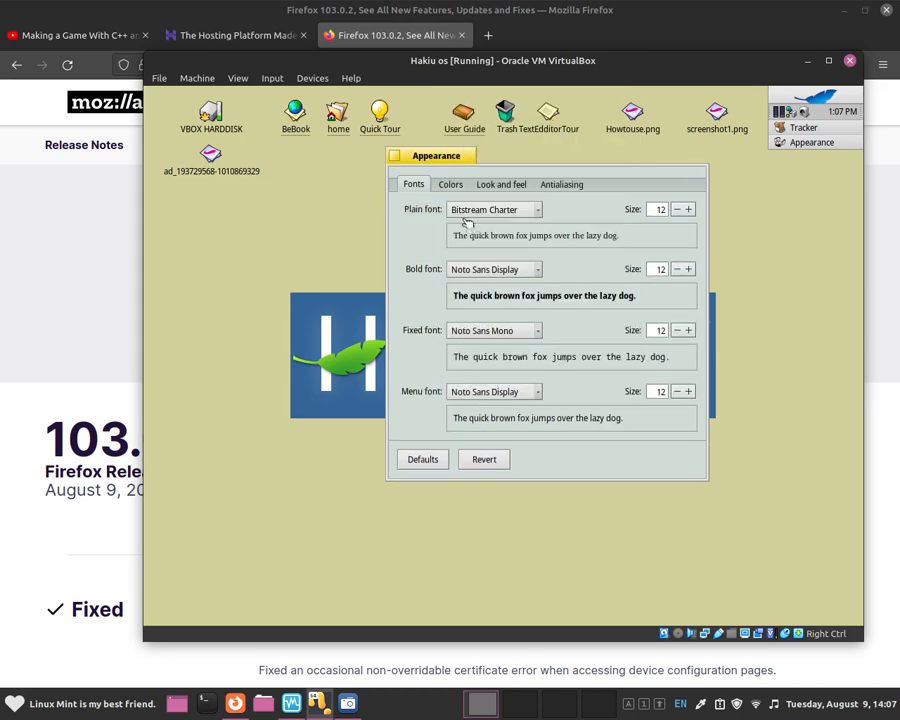
Step: Try Bitstream Charter as the bold font and Noto Sans Mono CJK JP as the fixed font
click(463, 276)
mouse_move(463, 284)
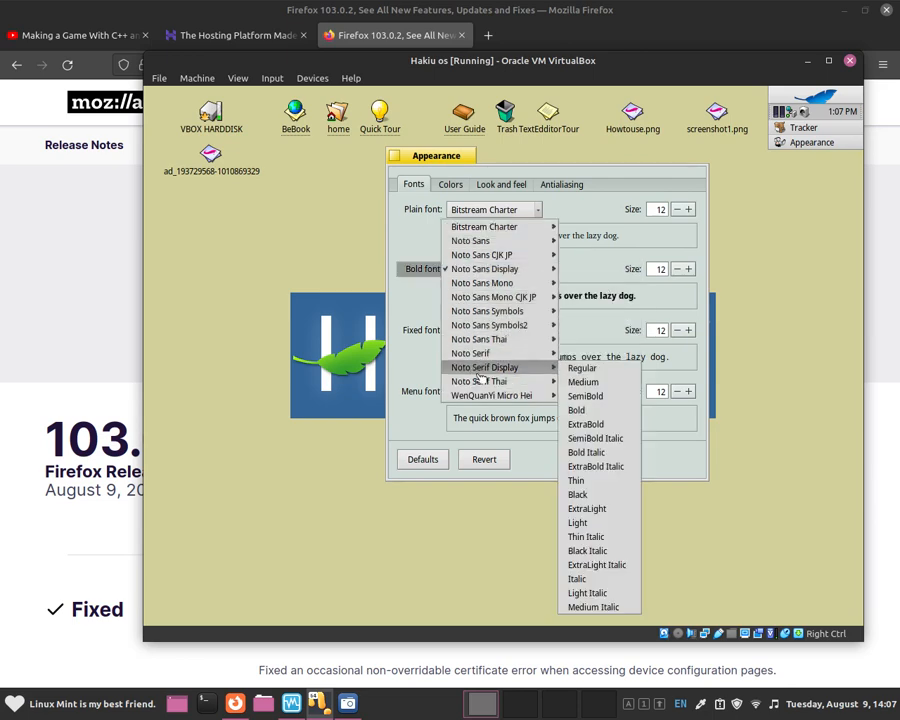
click(462, 228)
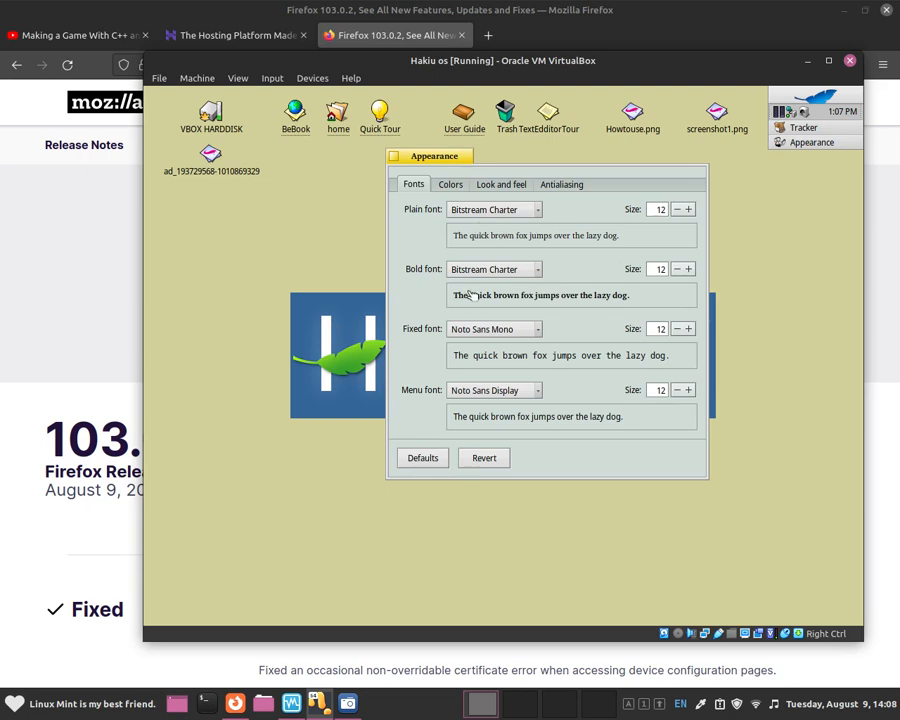
click(467, 333)
mouse_move(467, 333)
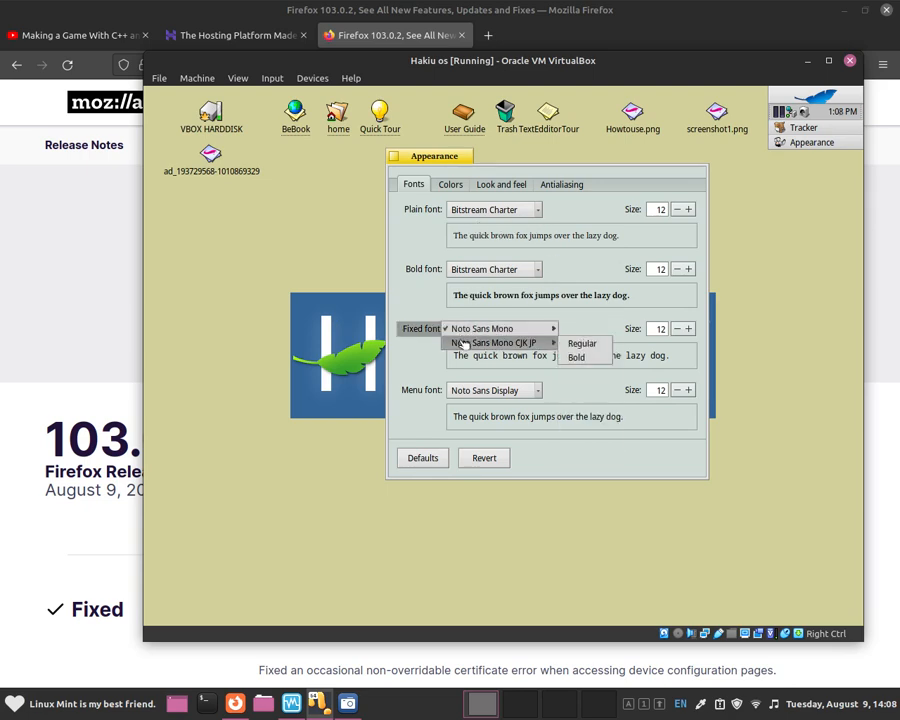
click(462, 343)
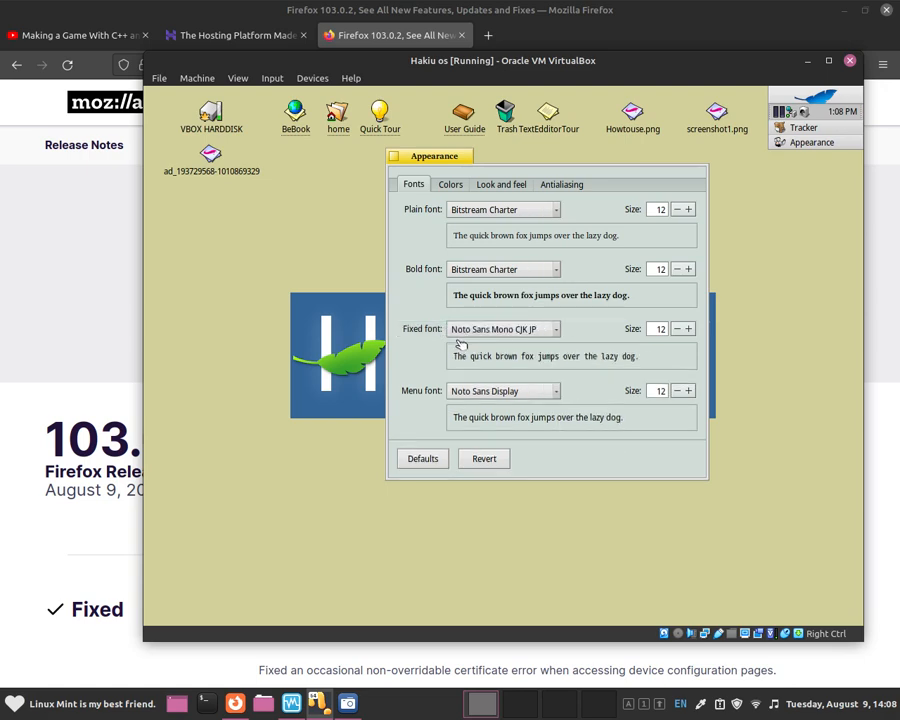
Step: Try Bitstream Charter as the menu font
click(485, 391)
mouse_move(487, 389)
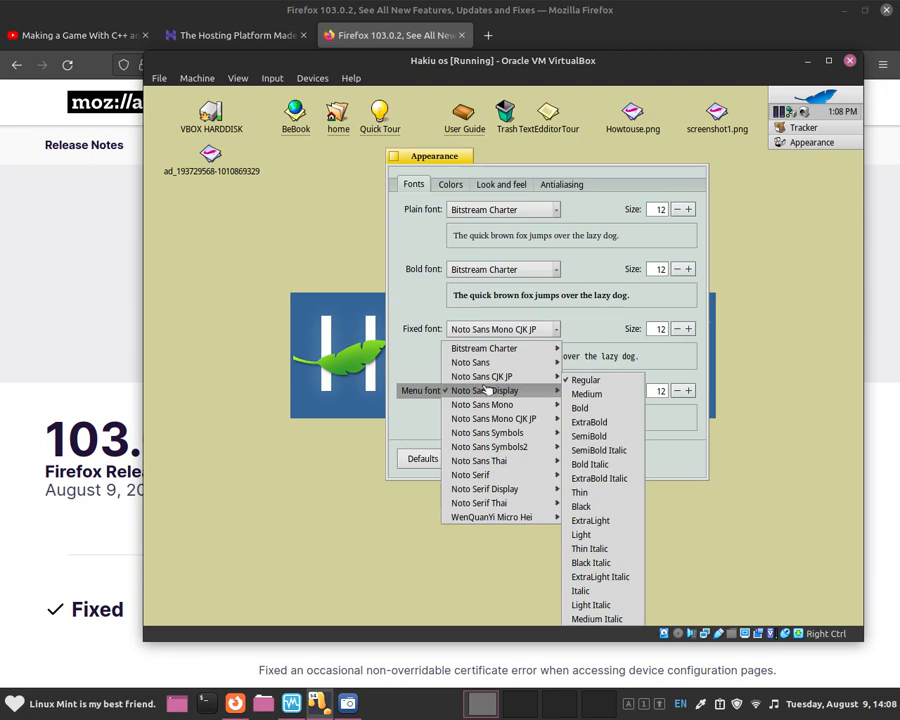
click(485, 350)
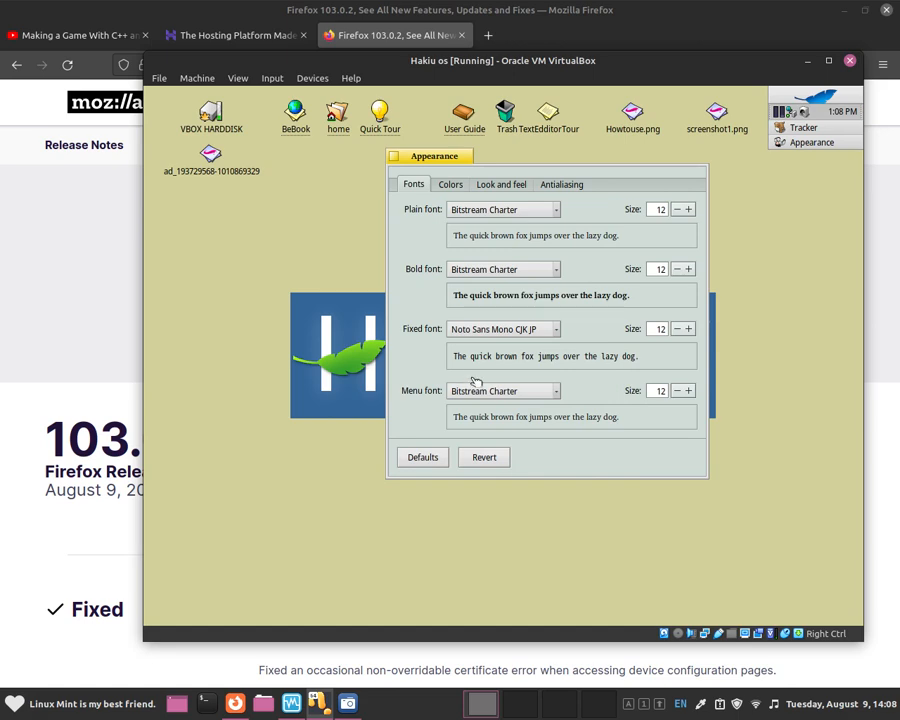
Step: Revert the font changes and restore the default appearance settings
click(466, 462)
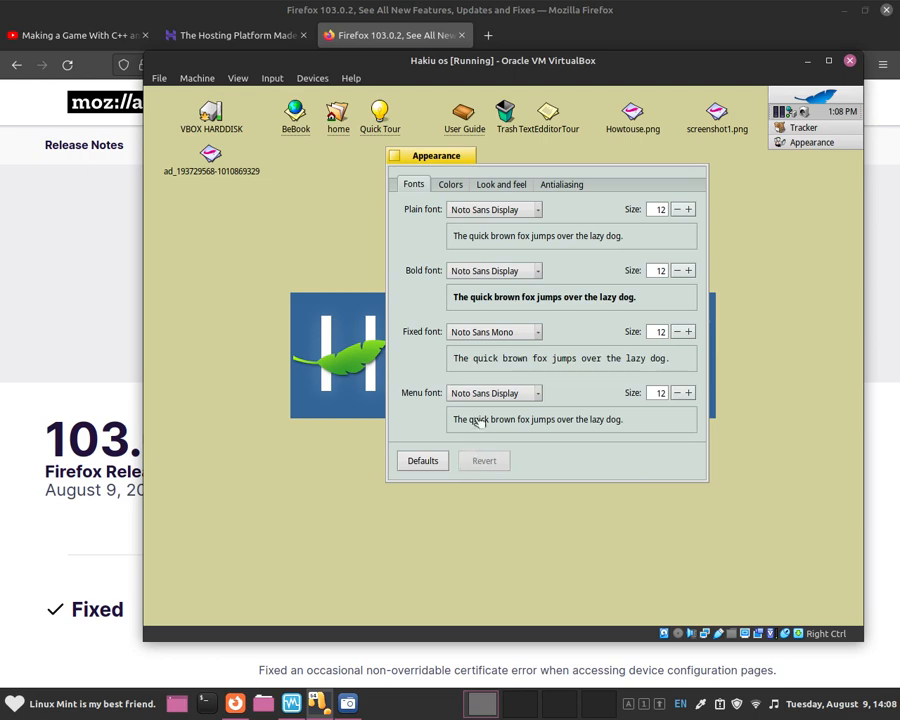
click(425, 460)
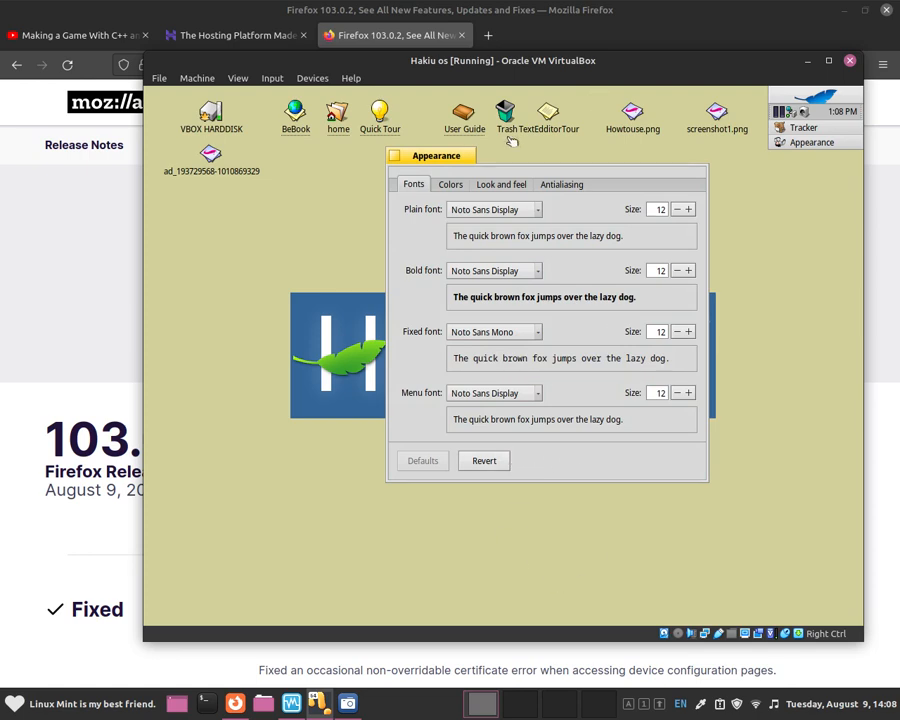
Step: Set both the plain font and the bold font to Bitstream Charter
click(497, 210)
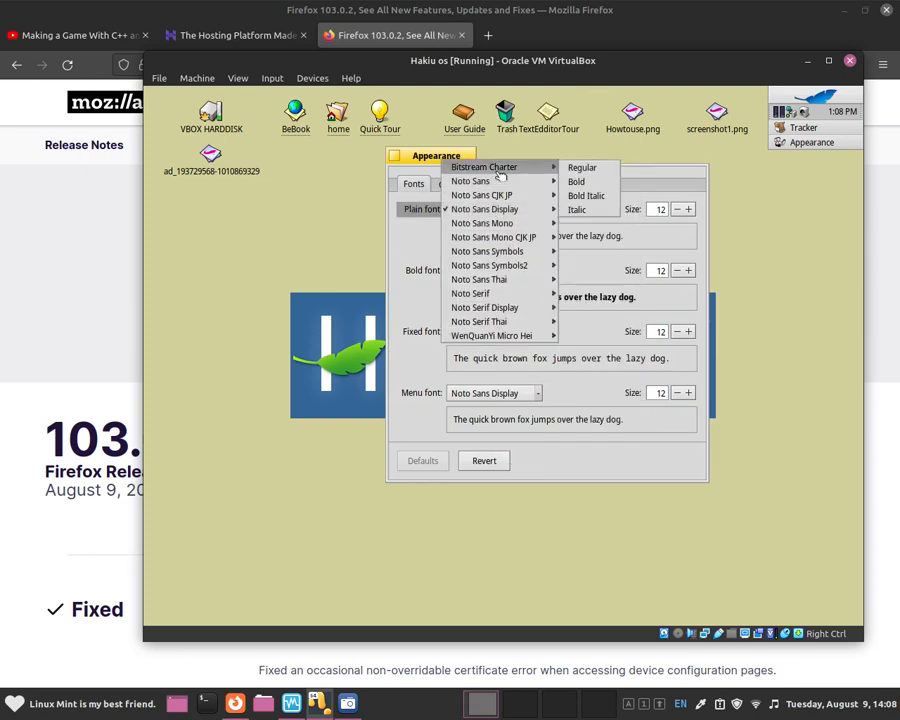
click(484, 165)
click(492, 268)
click(488, 227)
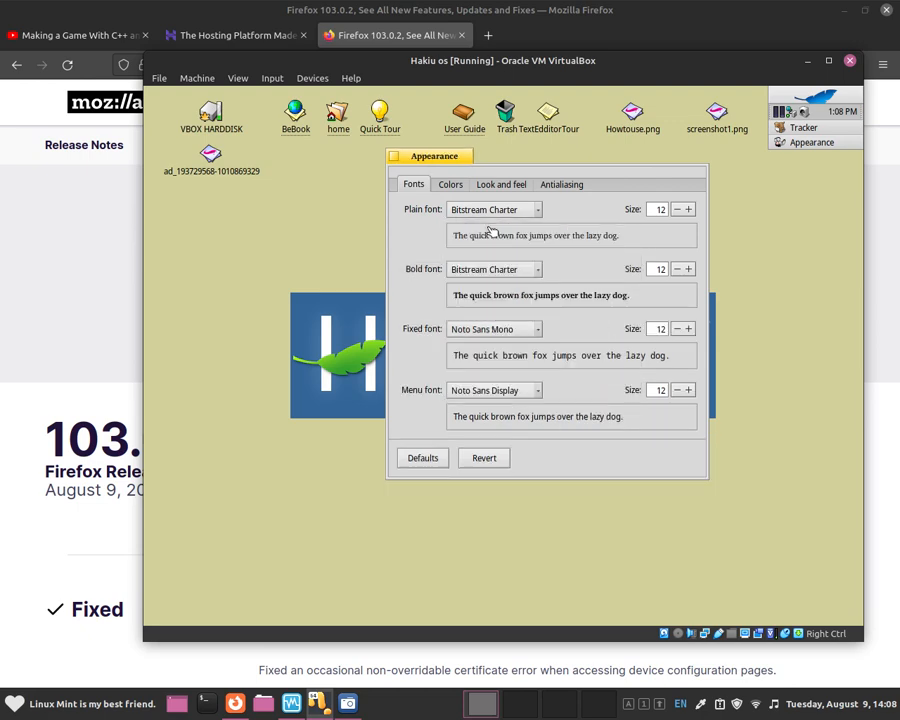
Step: Set the fixed font to Noto Sans Mono CJK JP and the menu font to Bitstream Charter
click(494, 328)
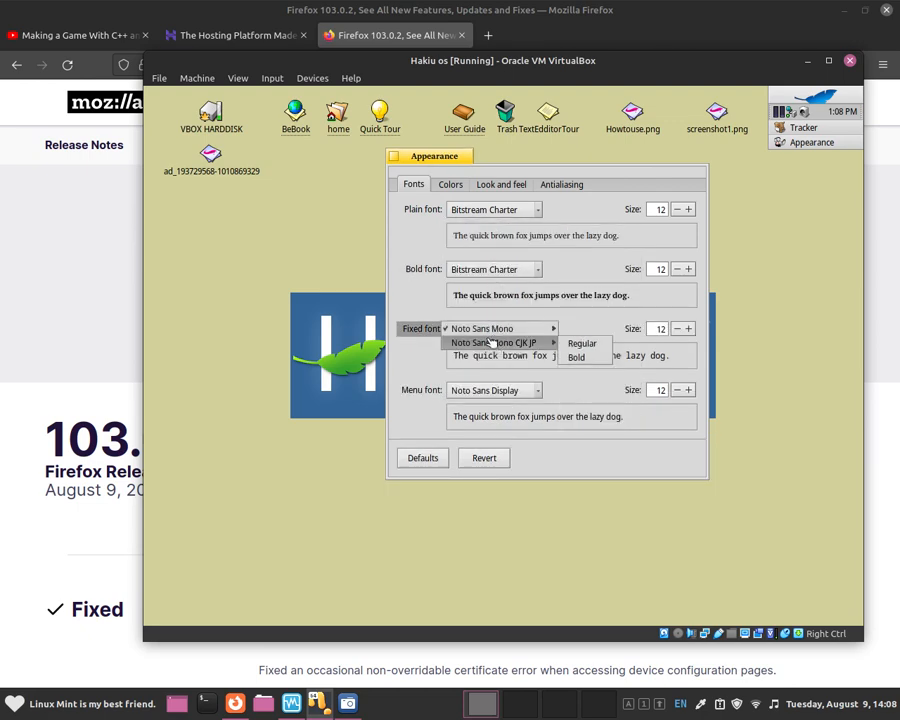
click(482, 342)
click(483, 390)
click(486, 345)
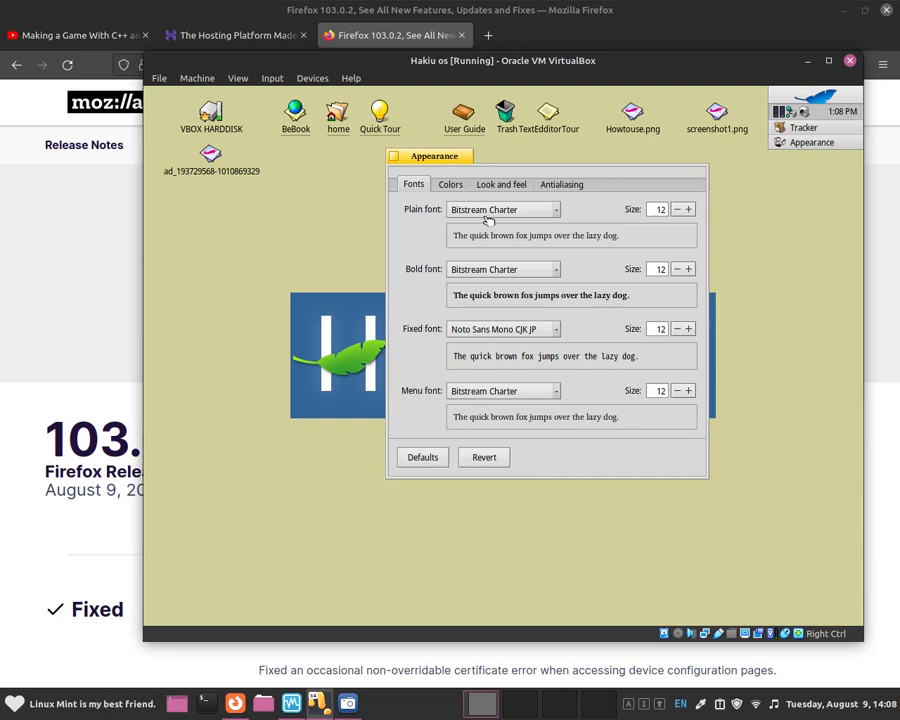
Step: Set the size of the plain font and the bold font to 15
click(677, 211)
click(677, 211)
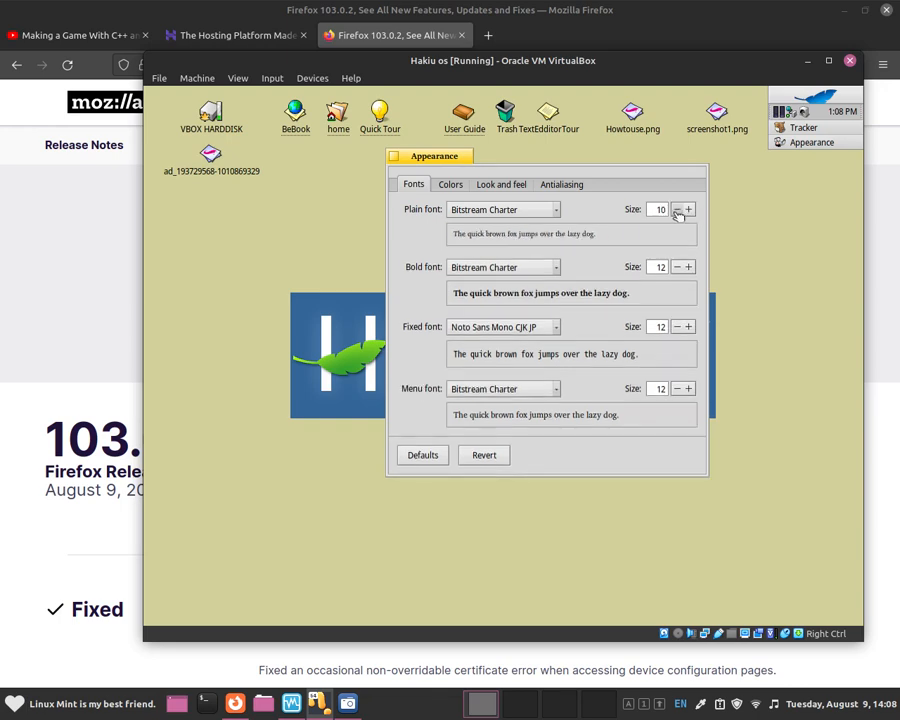
click(677, 211)
click(688, 210)
click(688, 210)
click(688, 210)
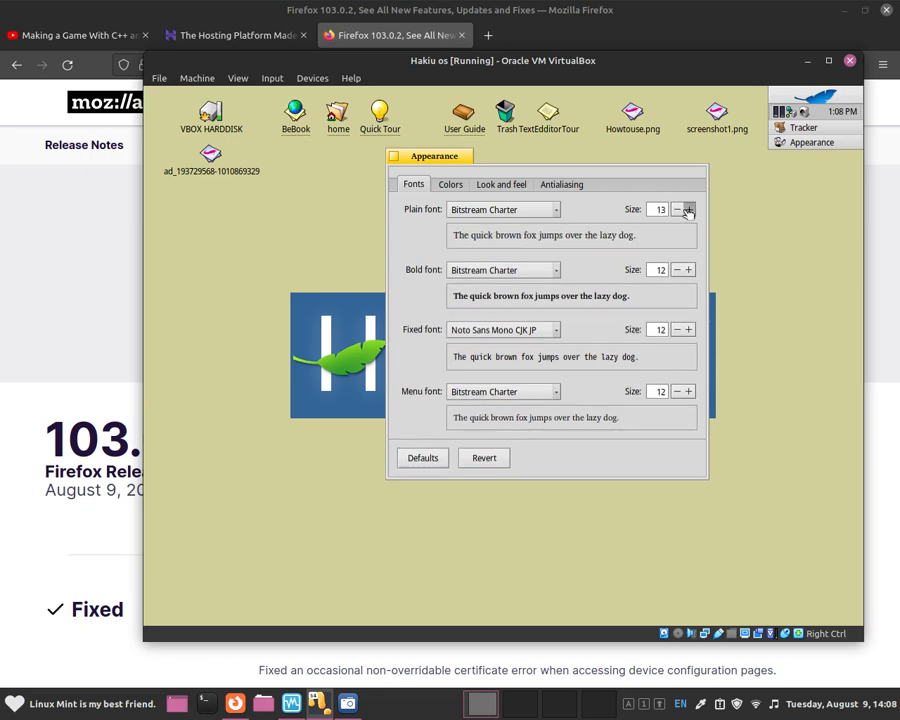
click(688, 210)
click(688, 210)
click(688, 210)
click(688, 271)
click(688, 271)
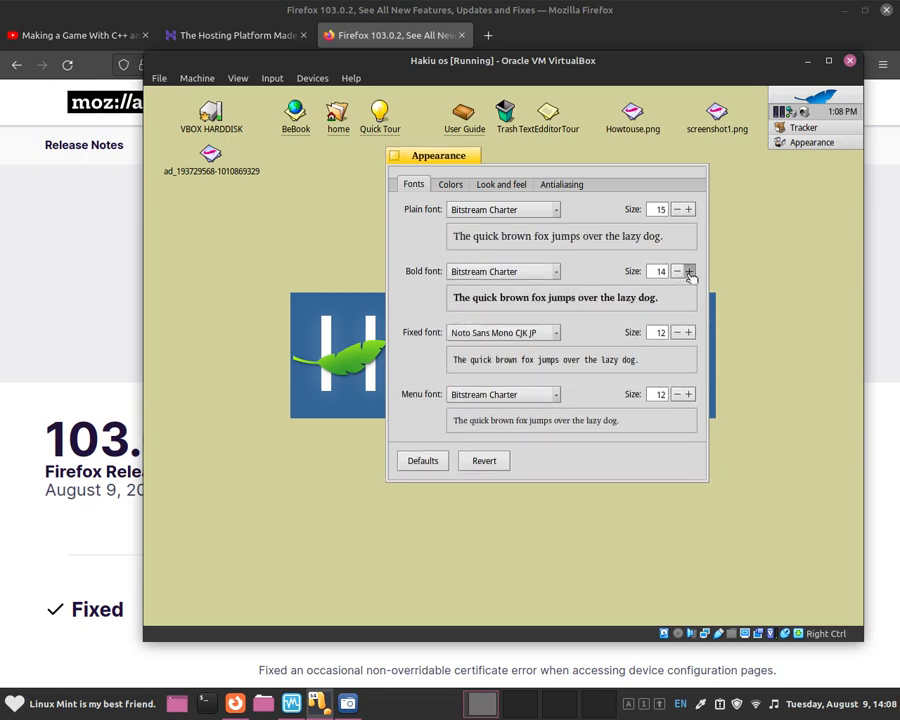
click(688, 271)
Step: Set the size of the fixed font and the menu font to 15
click(688, 333)
click(688, 333)
click(688, 333)
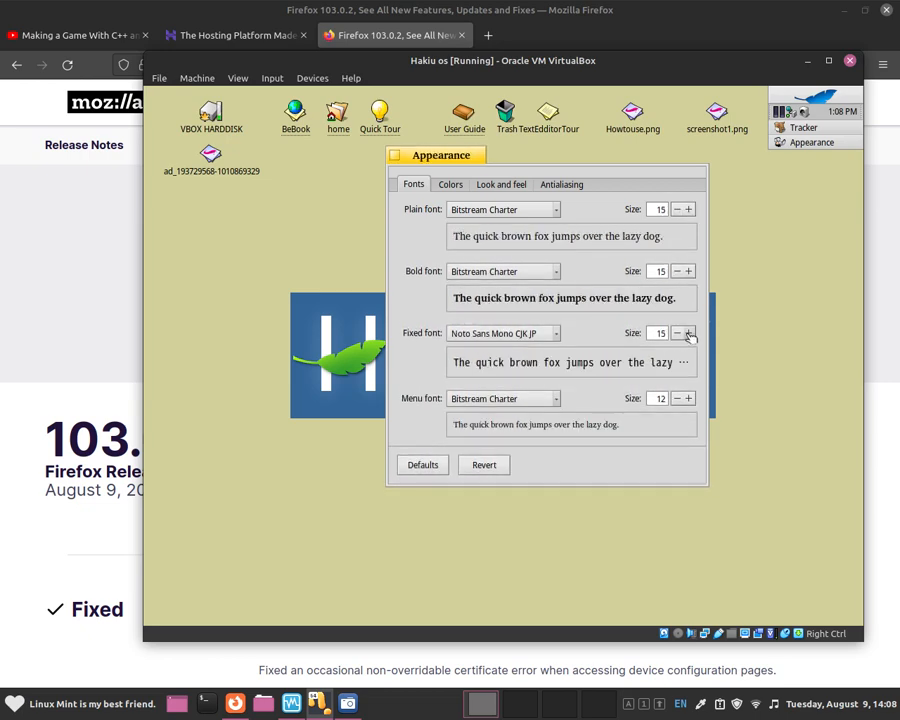
click(688, 398)
click(688, 398)
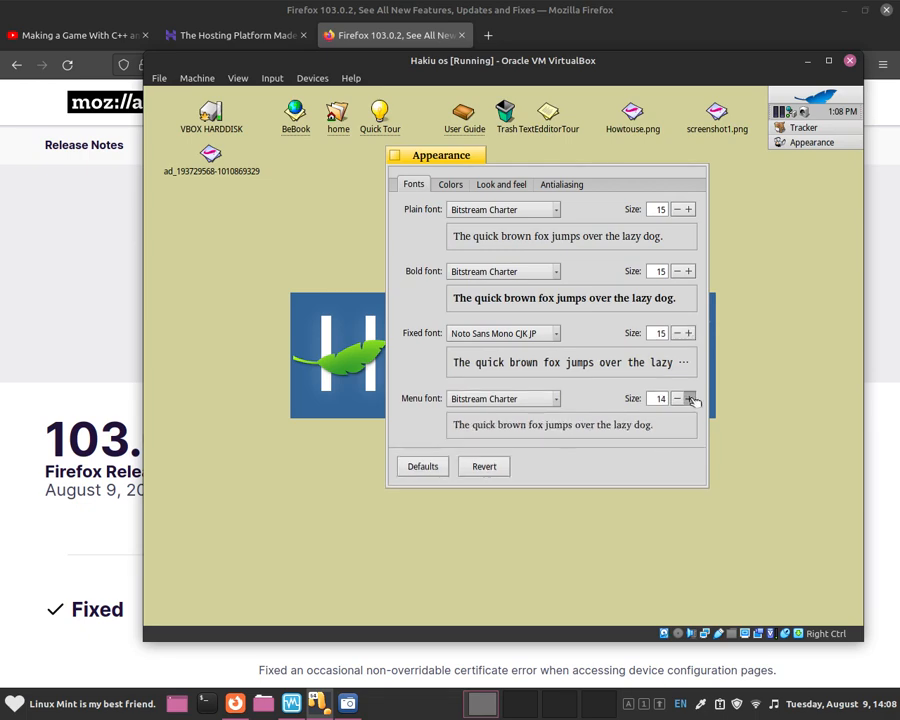
click(688, 398)
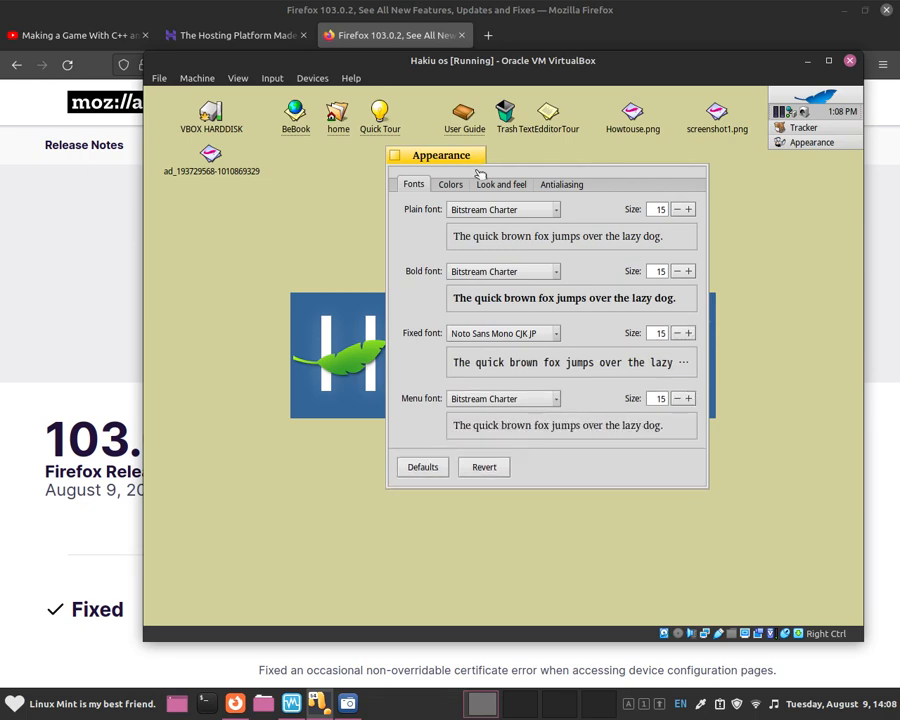
Step: Set the panel background color to a light pink with red 240, green 195 and blue 224
drag(455, 168, 462, 163)
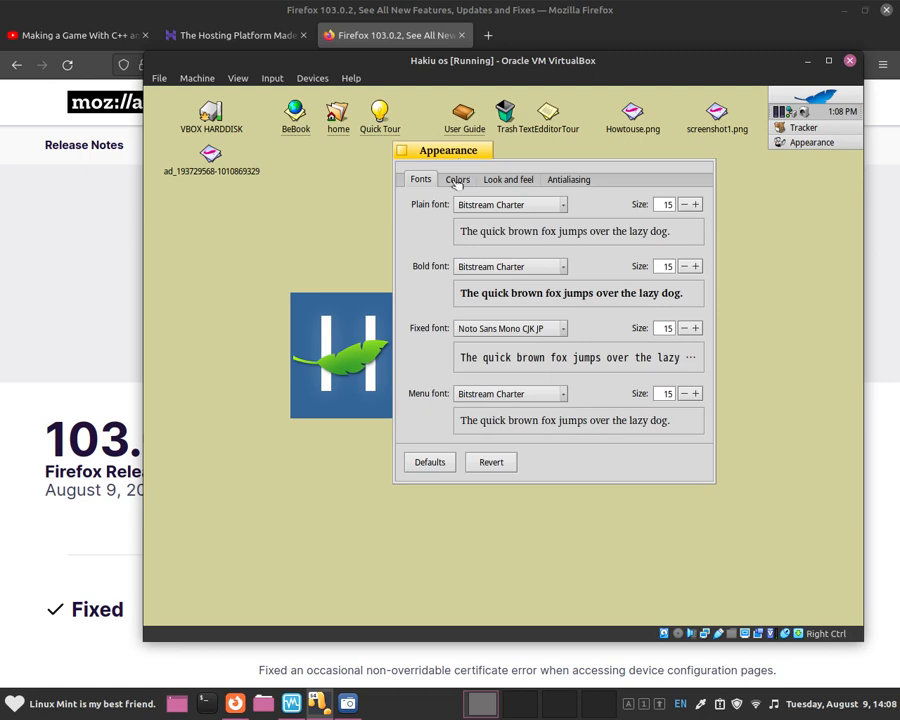
click(458, 180)
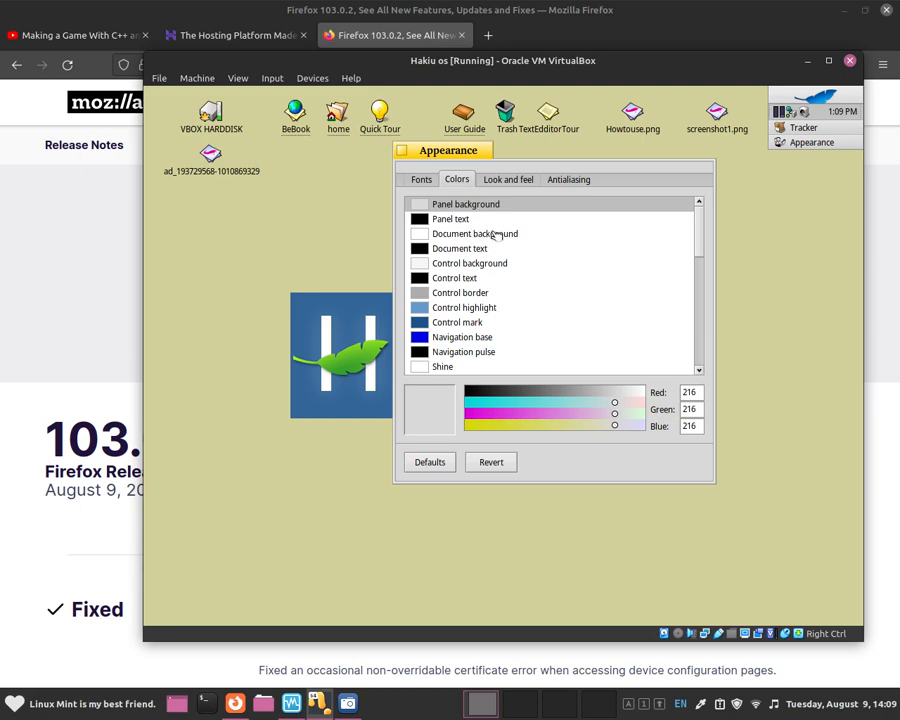
scroll(503, 286, down, 9)
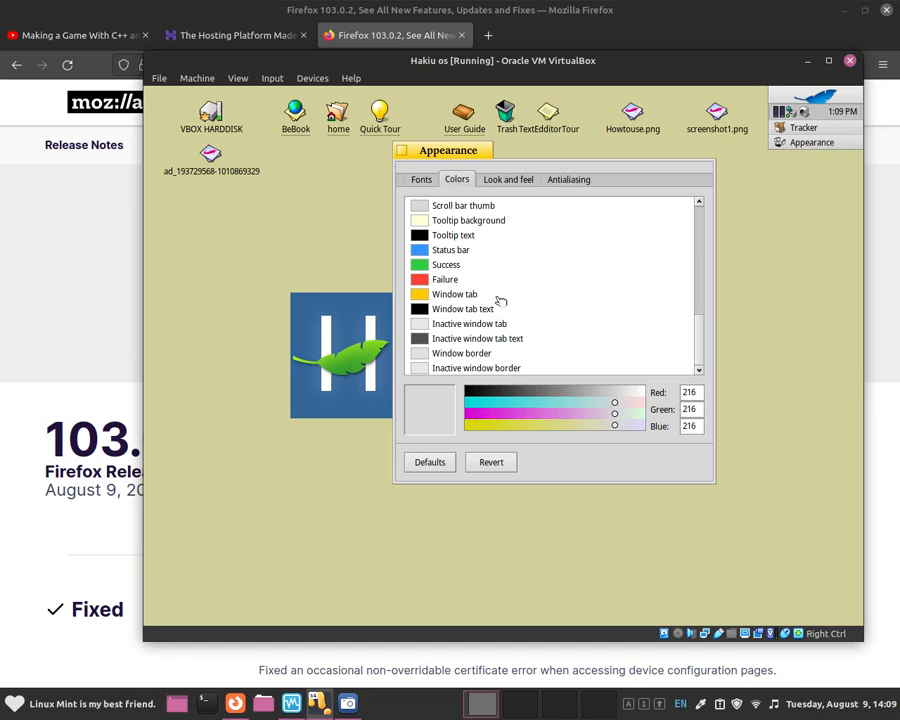
scroll(494, 335, up, 5)
scroll(472, 226, up, 4)
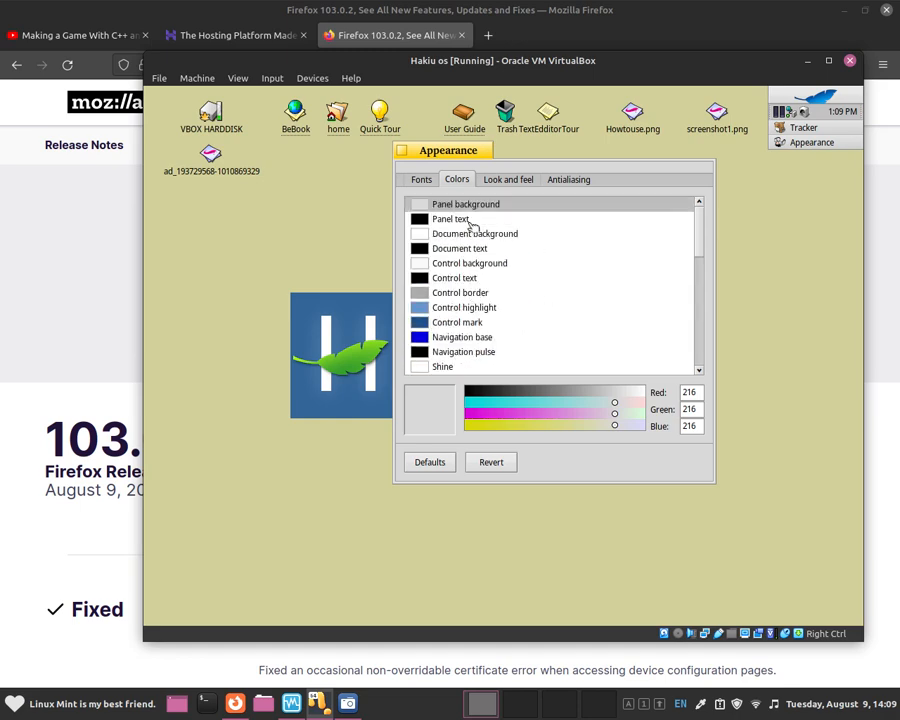
click(472, 220)
click(473, 206)
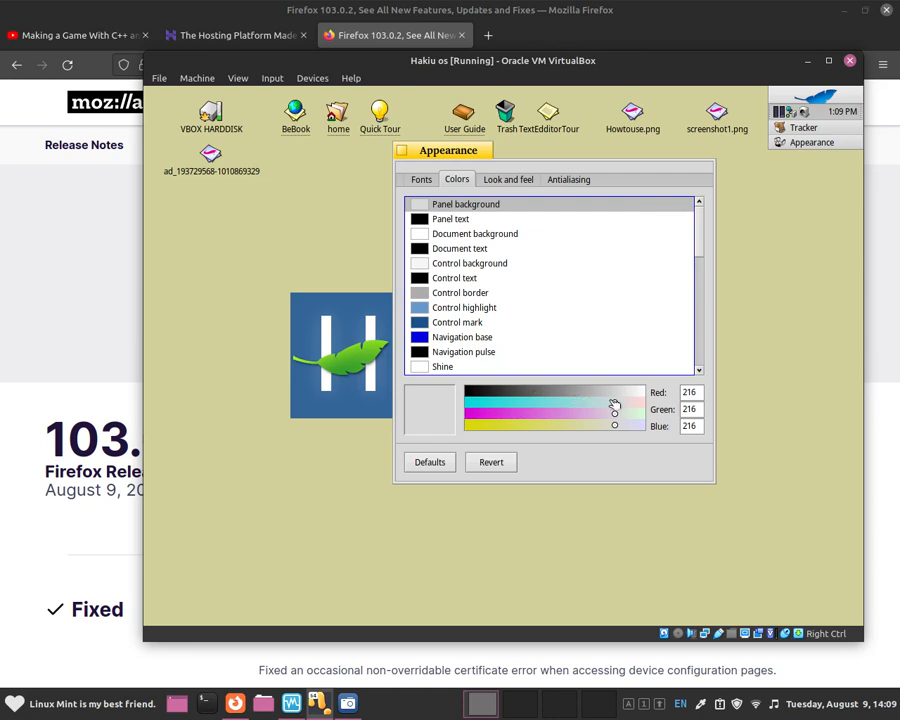
drag(615, 402, 624, 430)
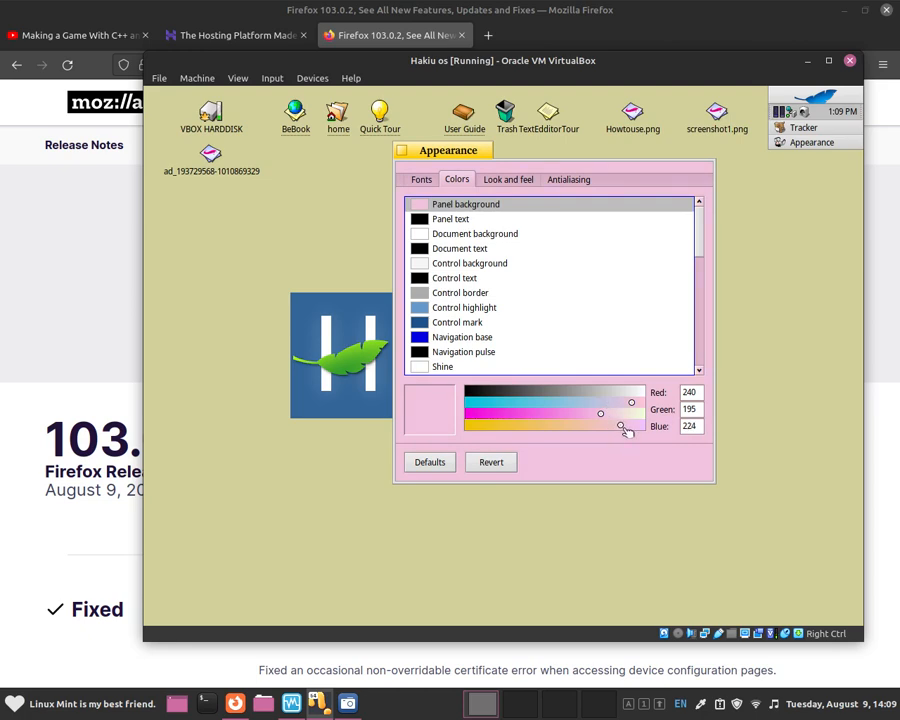
Step: Try out changes to the panel text color and a cyan document background, and bring the document background back to white
click(450, 219)
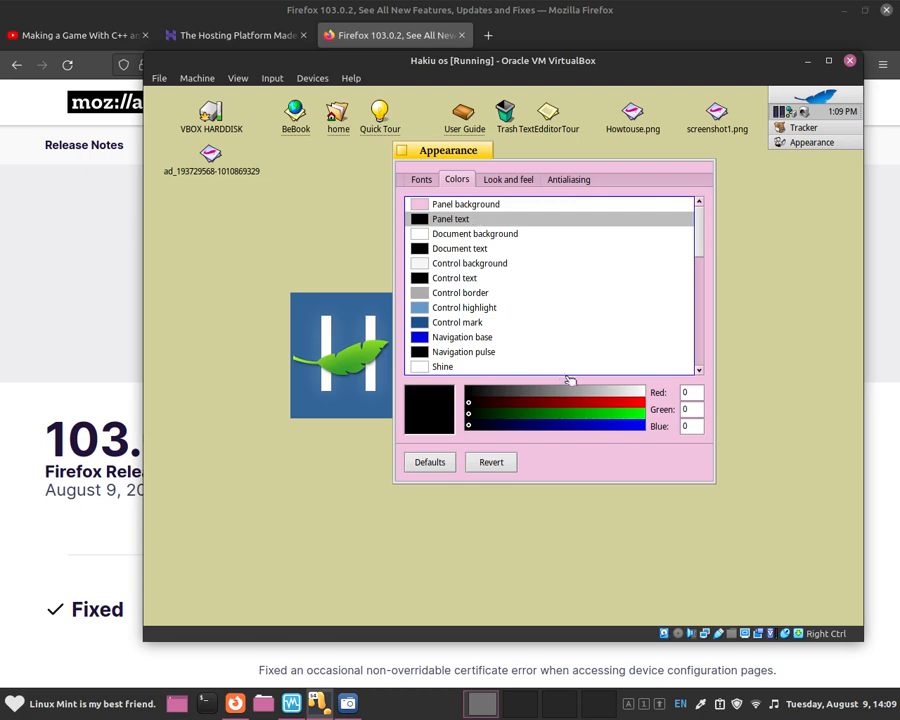
drag(508, 396, 466, 400)
click(472, 234)
click(497, 404)
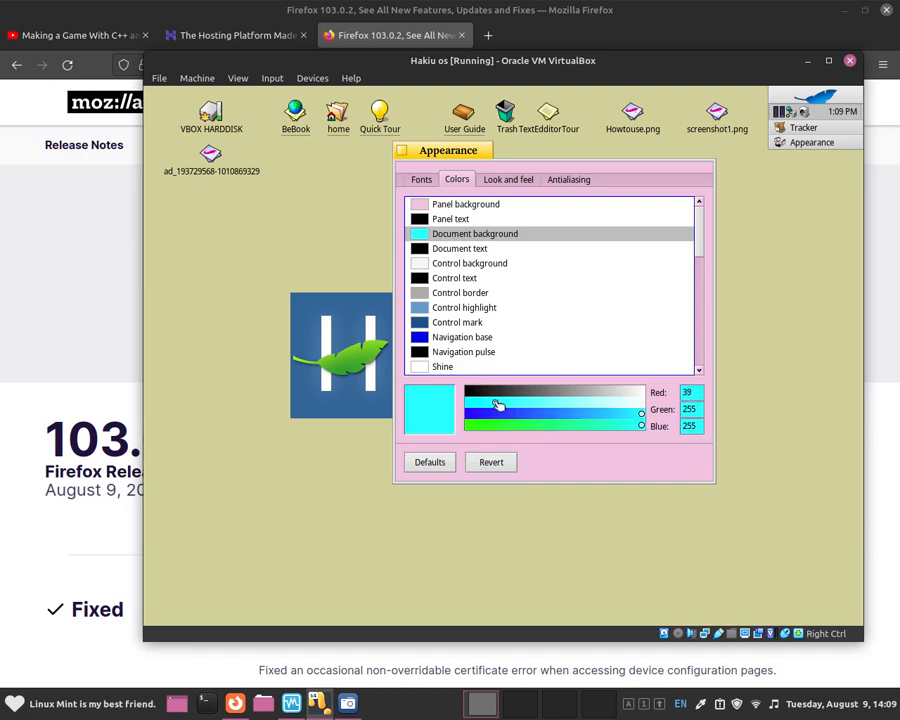
mouse_move(497, 404)
mouse_down()
mouse_move(506, 408)
mouse_move(497, 403)
mouse_up()
scroll(515, 310, down, 2)
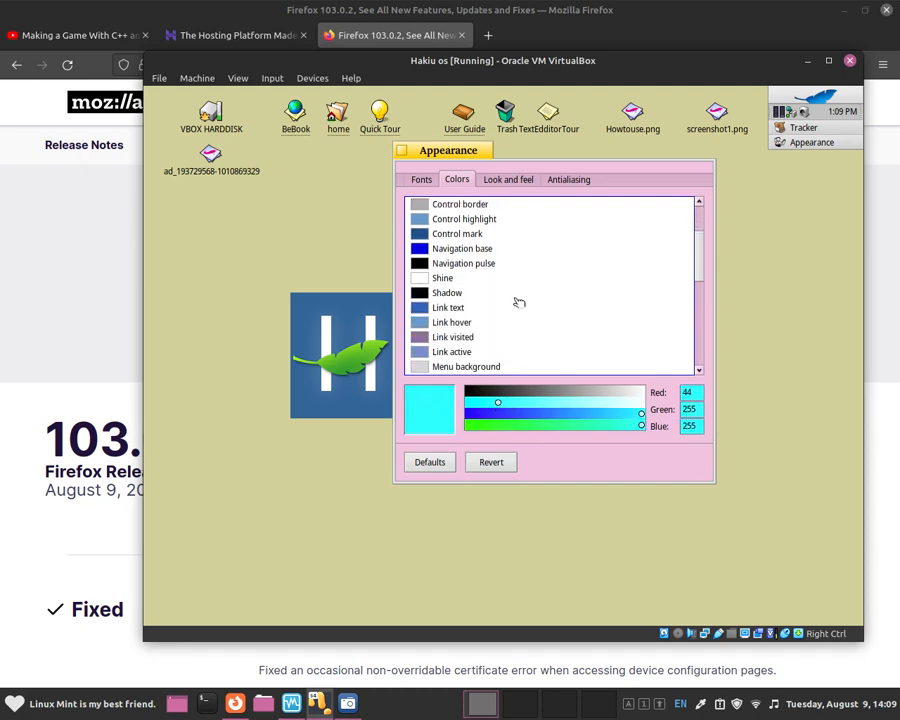
scroll(526, 334, up, 2)
click(549, 404)
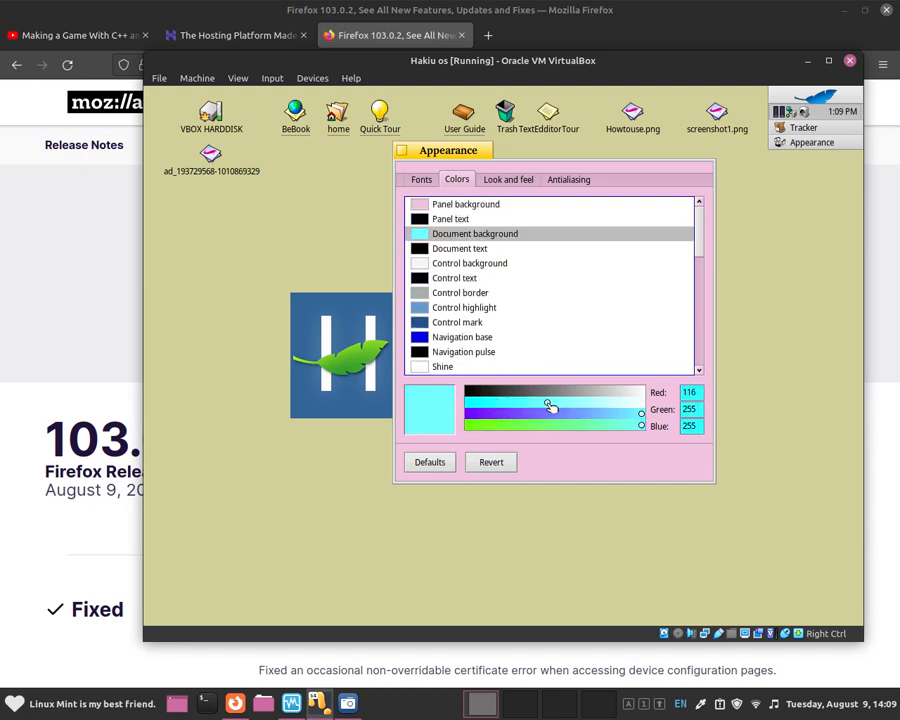
drag(549, 404, 642, 404)
Step: Set the window tab color to a purple with red 164, green 79 and blue 215
click(458, 249)
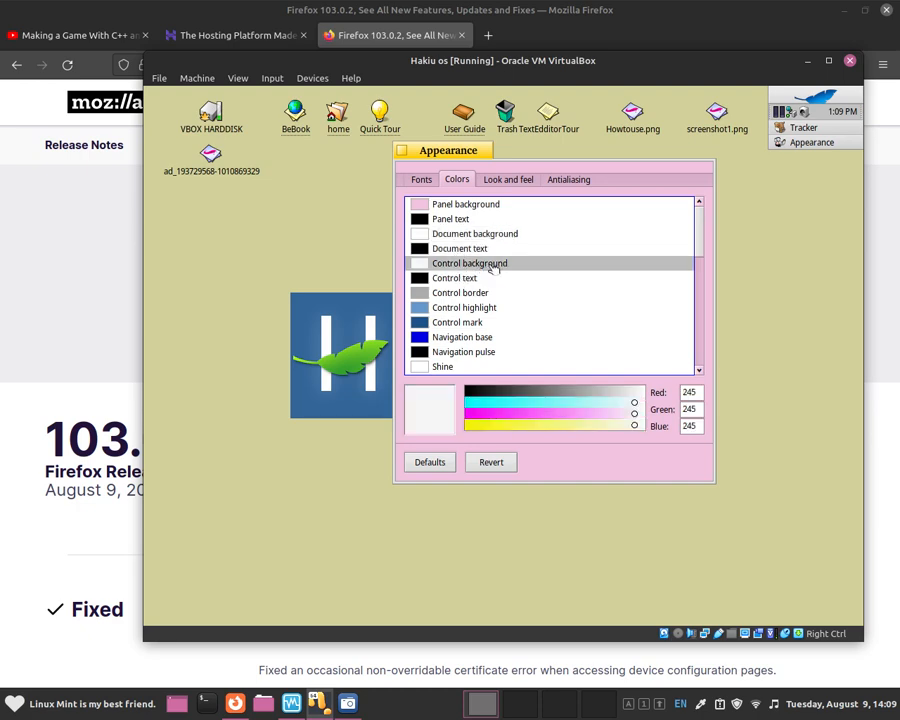
scroll(500, 297, down, 1)
scroll(500, 297, down, 1)
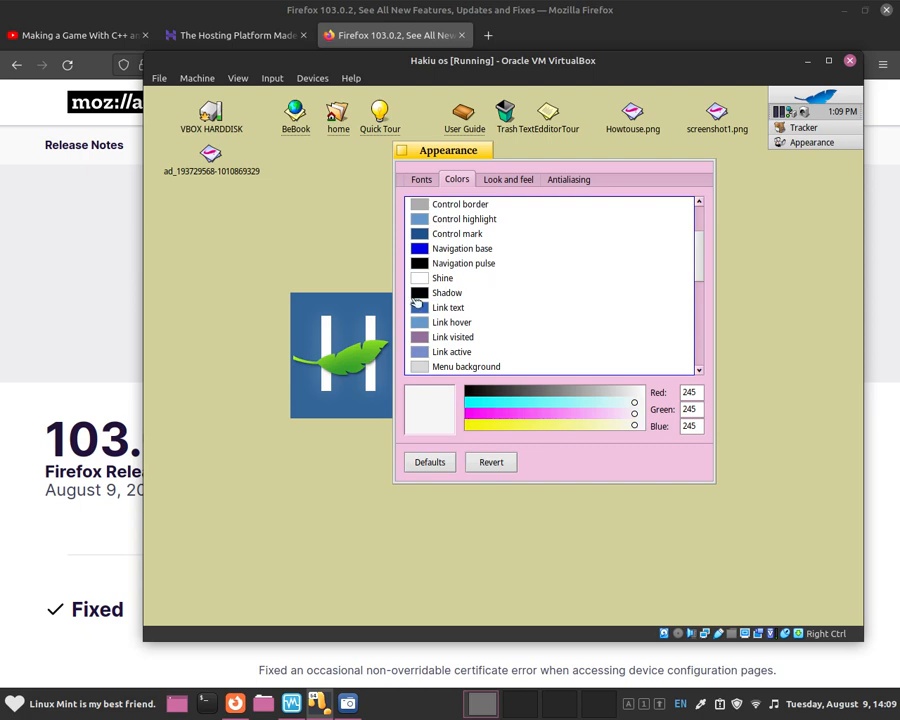
scroll(418, 312, down, 2)
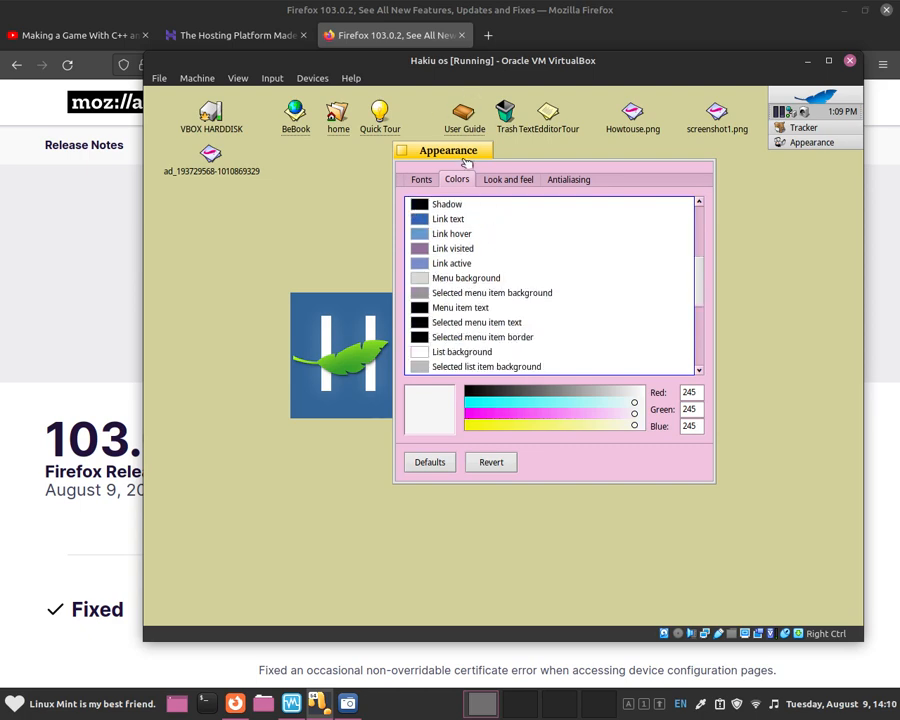
drag(465, 162, 427, 172)
scroll(437, 304, down, 1)
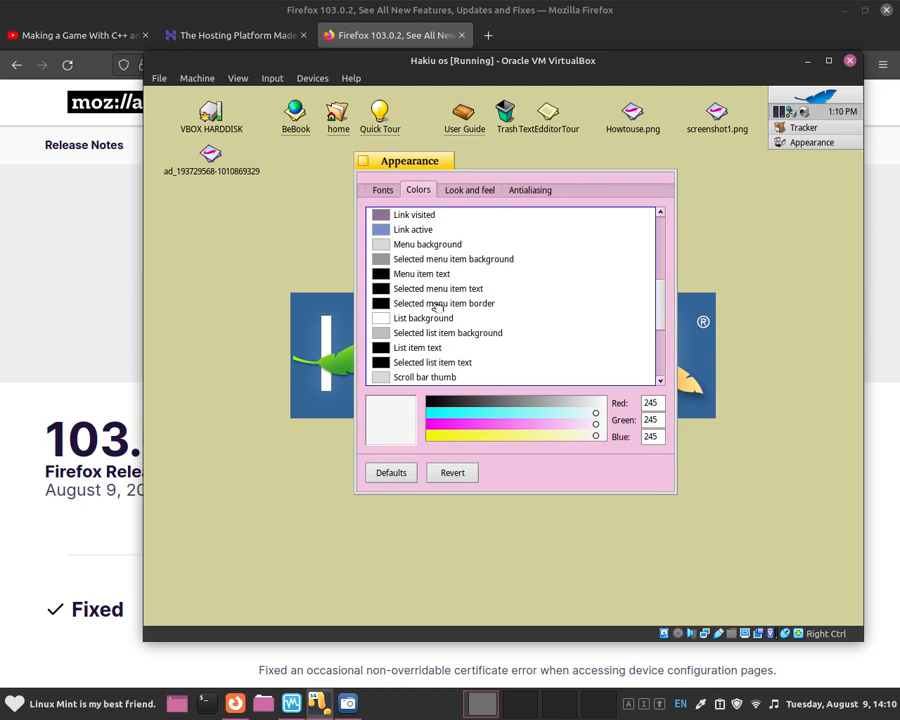
scroll(437, 307, down, 1)
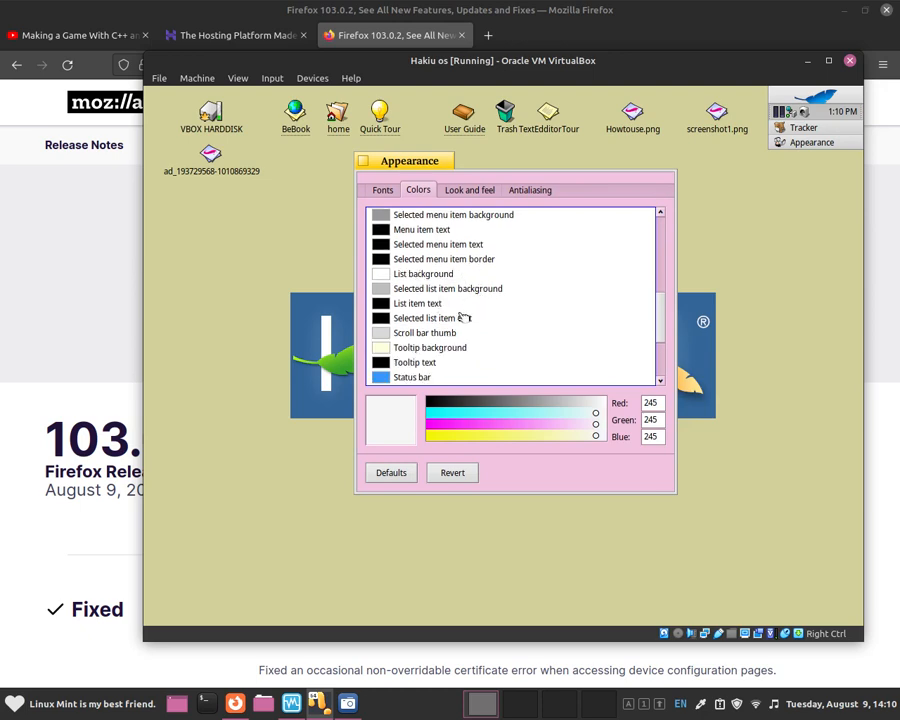
scroll(462, 327, down, 2)
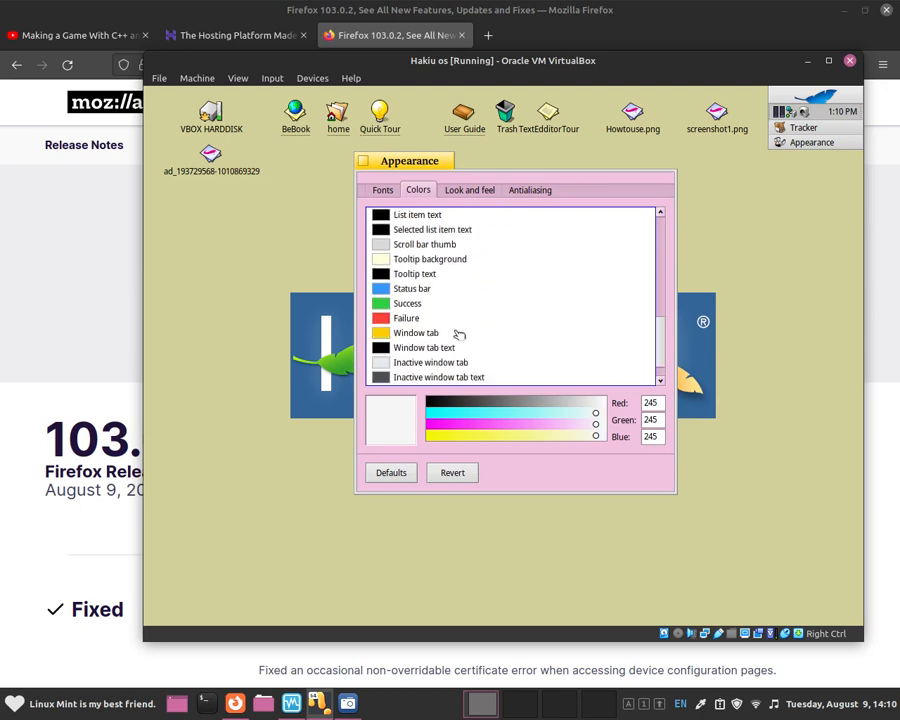
scroll(459, 334, down, 1)
click(410, 305)
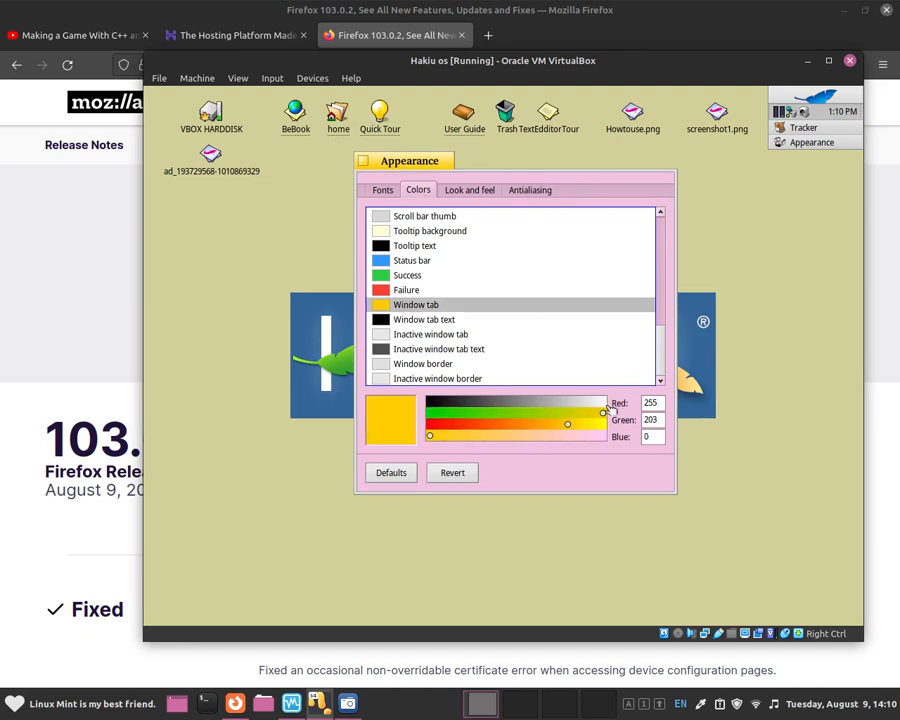
drag(590, 413, 541, 414)
drag(567, 424, 483, 424)
drag(430, 436, 578, 436)
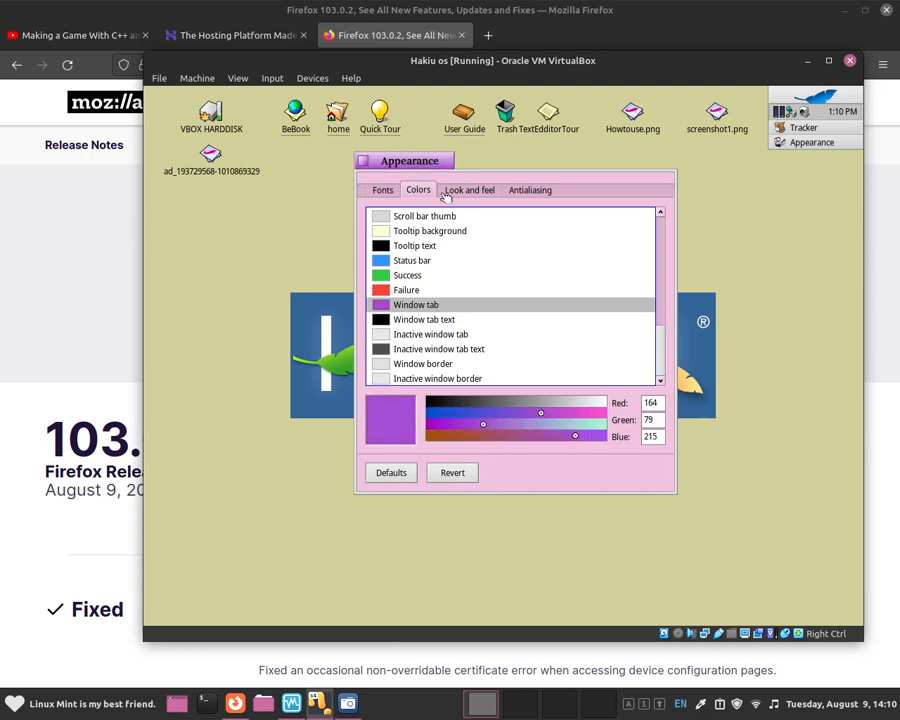
drag(425, 161, 450, 165)
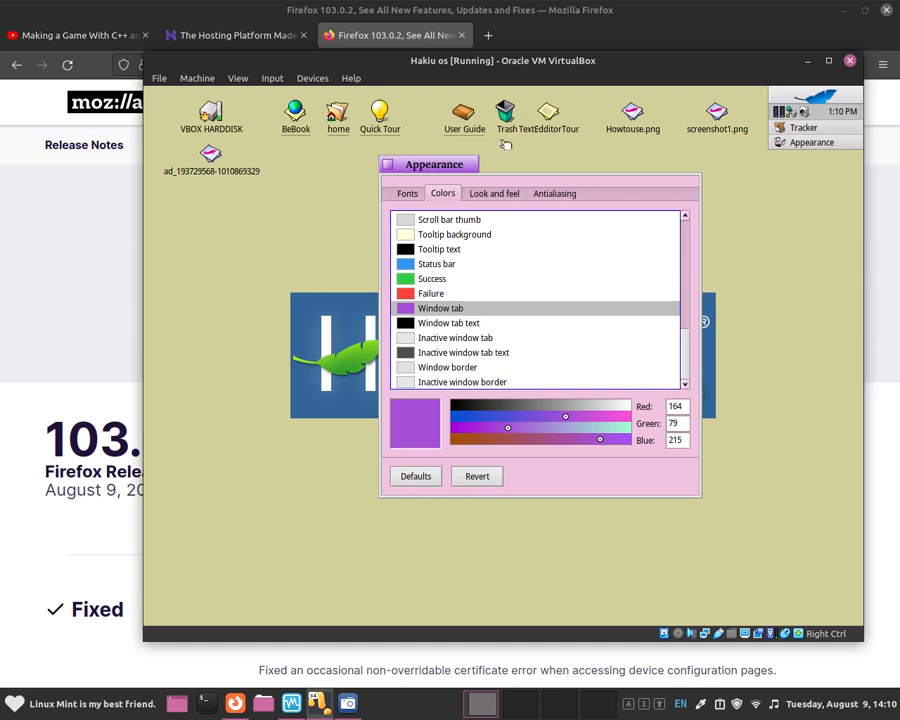
Step: Switch the window decorator to Be in the look and feel settings
click(518, 194)
click(517, 223)
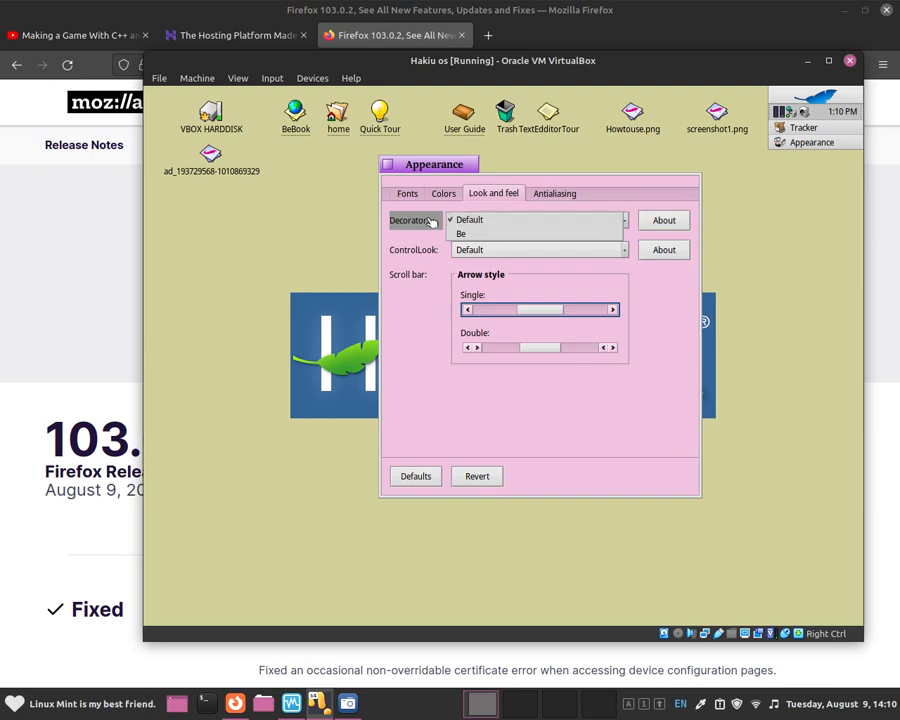
click(460, 220)
click(460, 220)
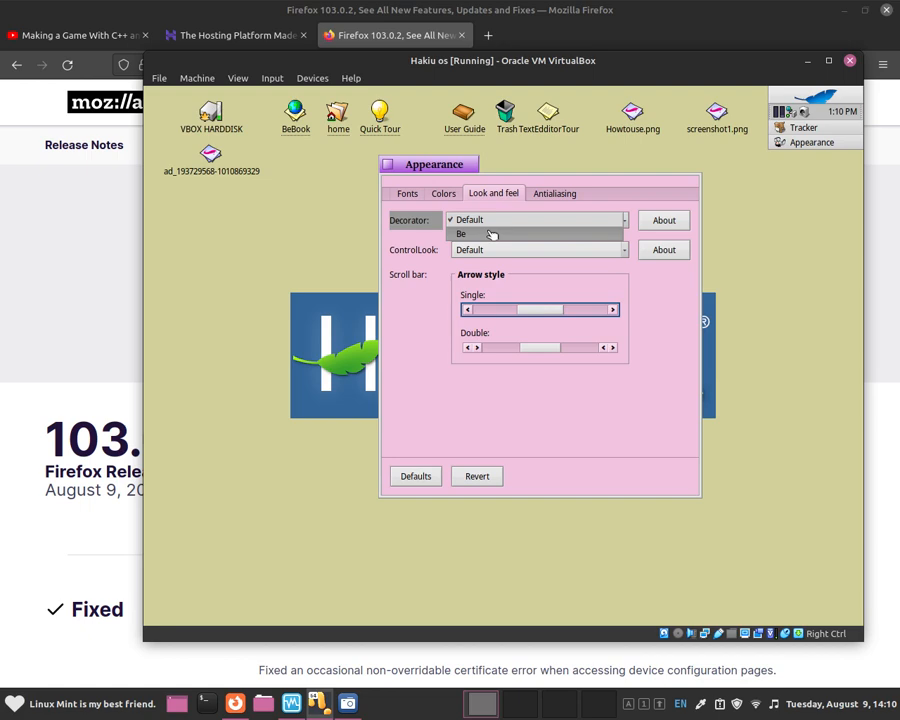
click(492, 234)
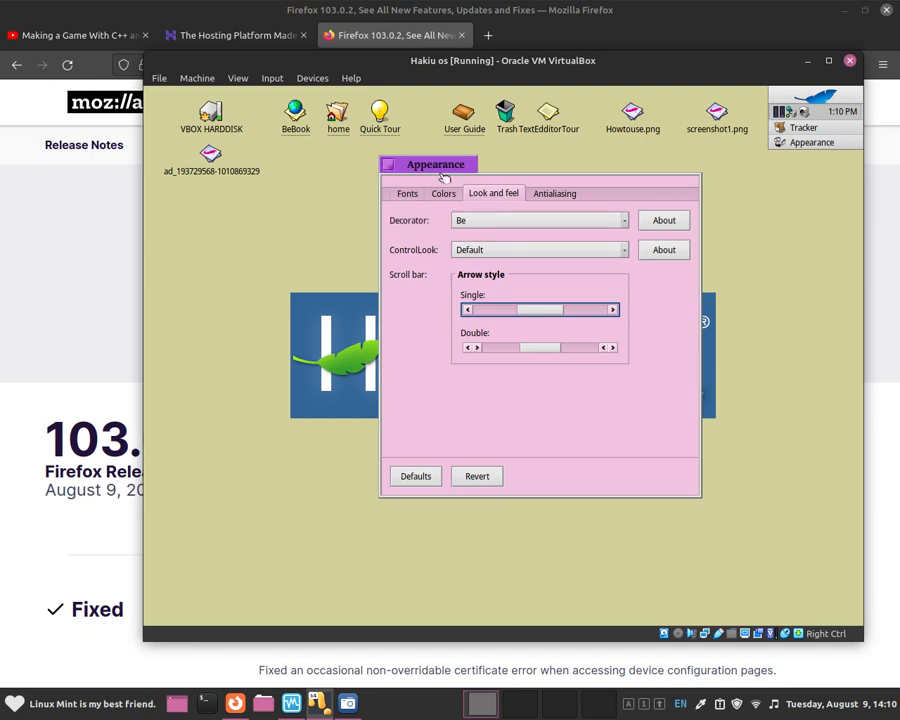
drag(443, 168, 446, 162)
Step: Return the window decorator to Default
click(467, 209)
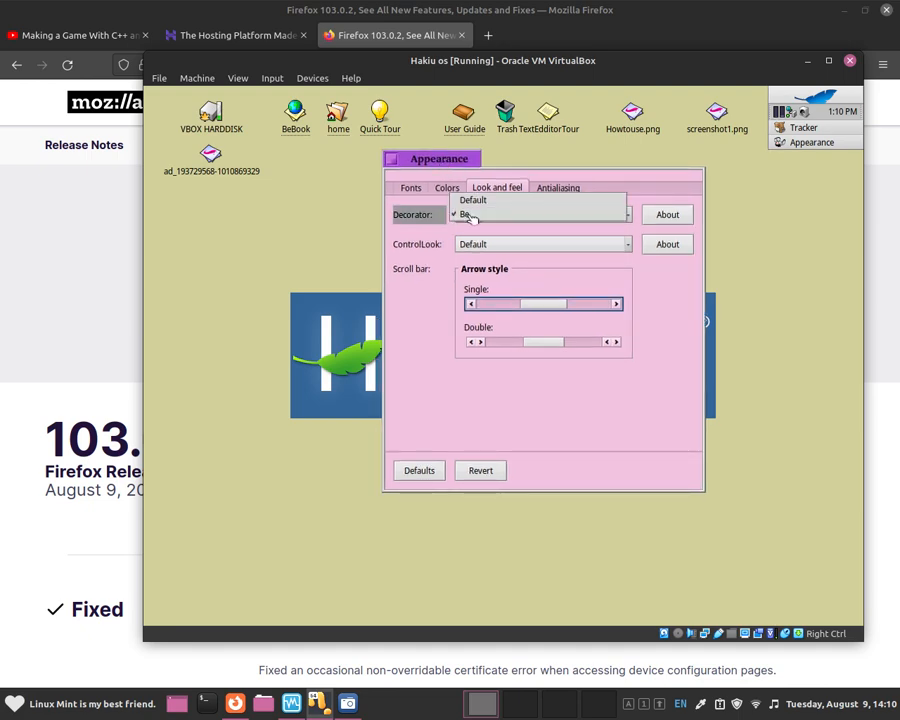
click(470, 200)
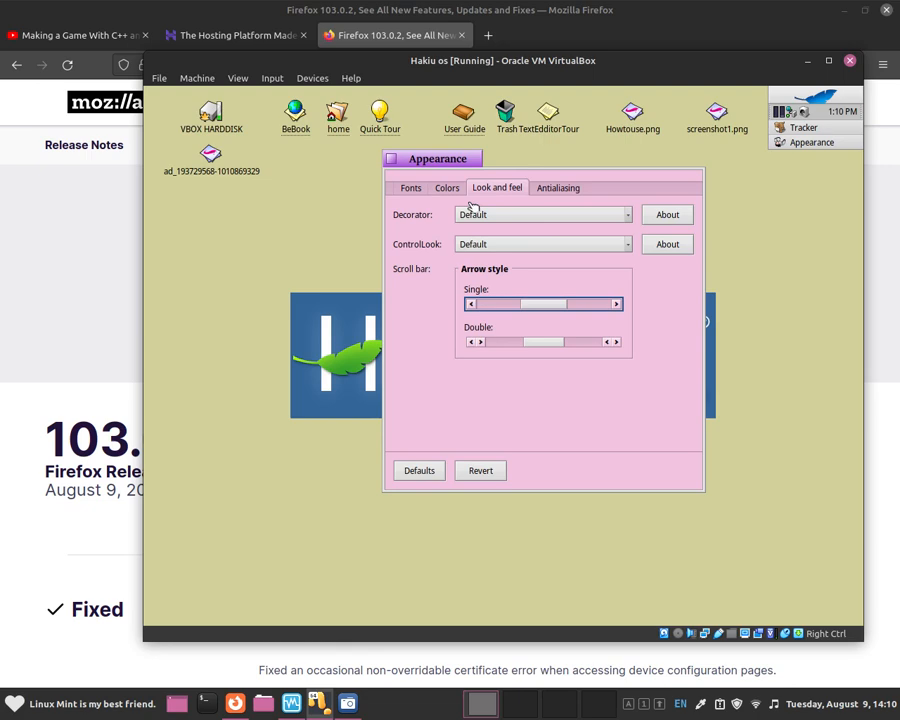
click(526, 218)
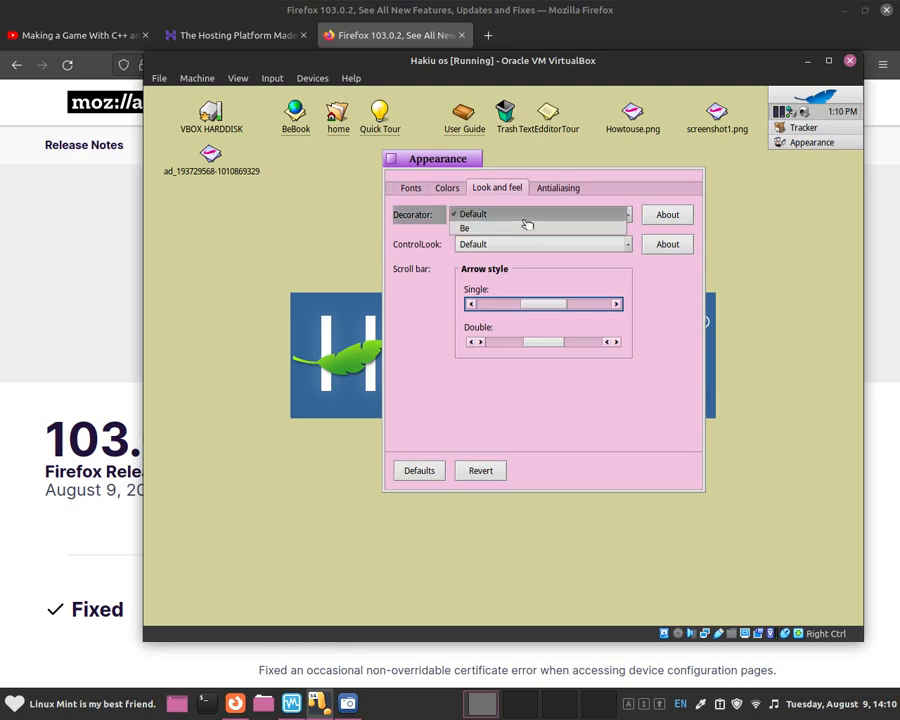
click(526, 216)
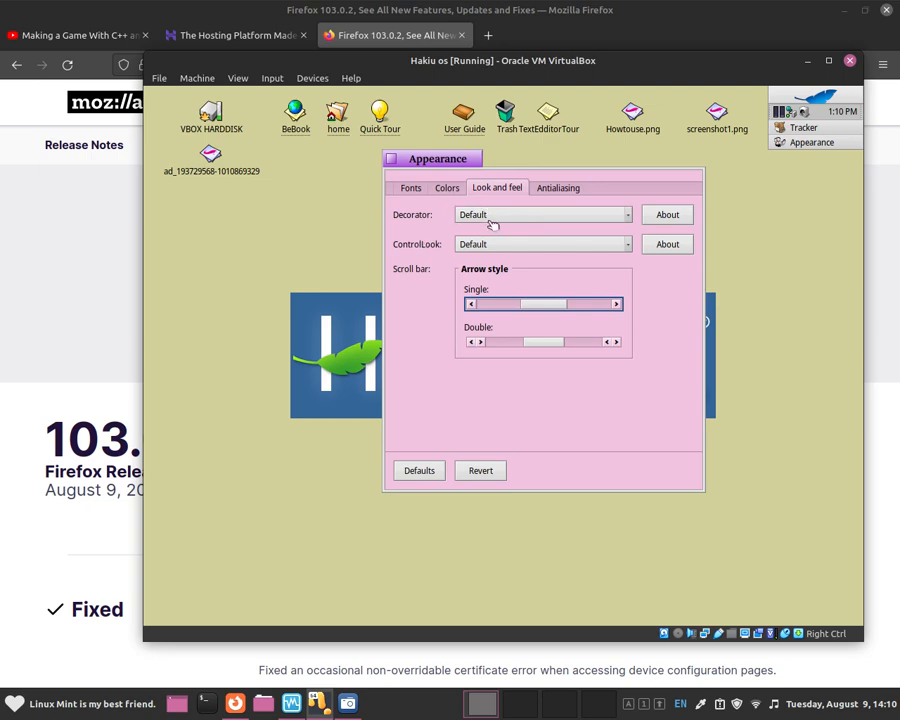
Step: Try the Be decorator once more and switch back to Default
click(491, 224)
click(492, 227)
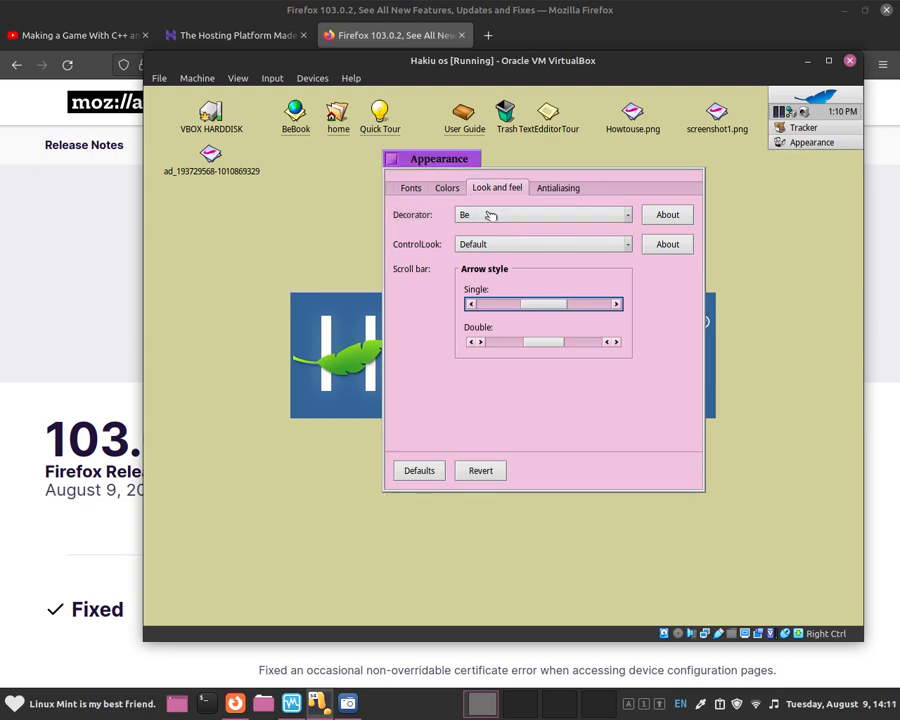
click(490, 215)
click(490, 199)
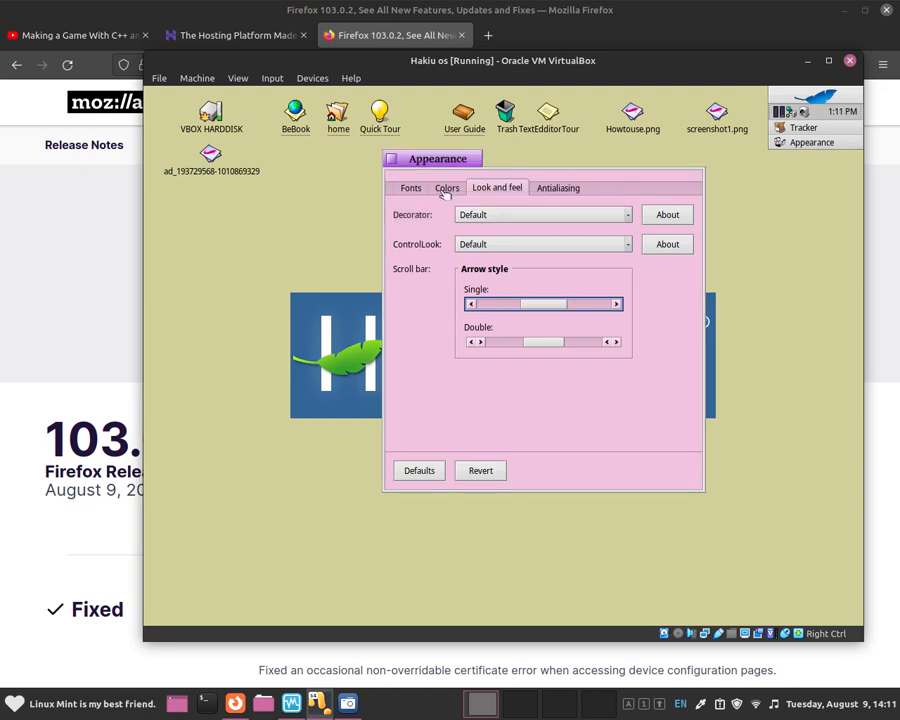
Step: Look through the available ControlLook choices and set the scroll bar arrow style to Double
drag(434, 159, 399, 149)
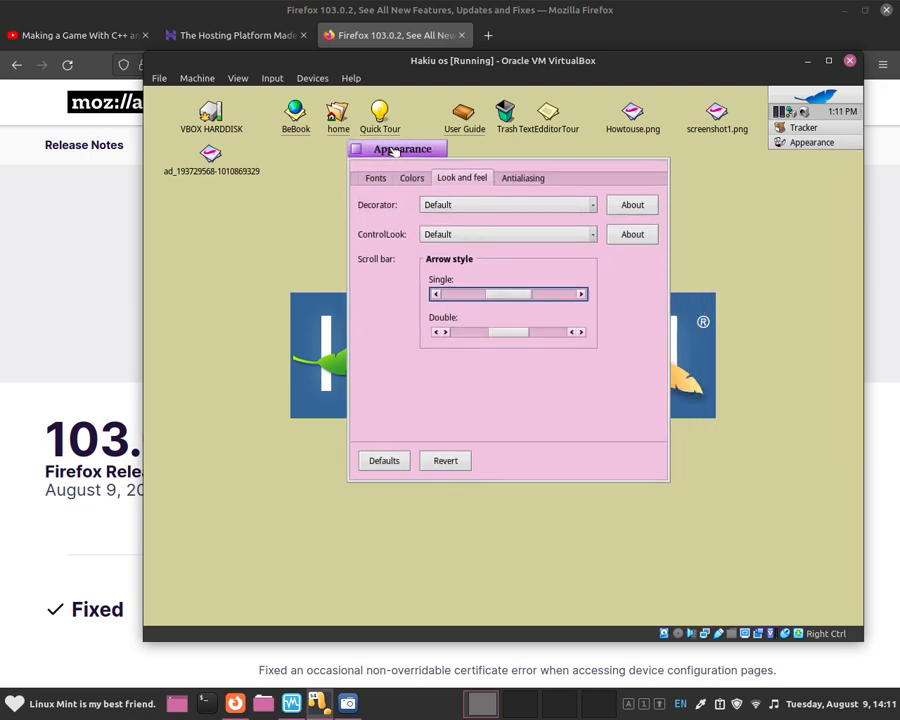
click(446, 233)
click(438, 233)
click(430, 235)
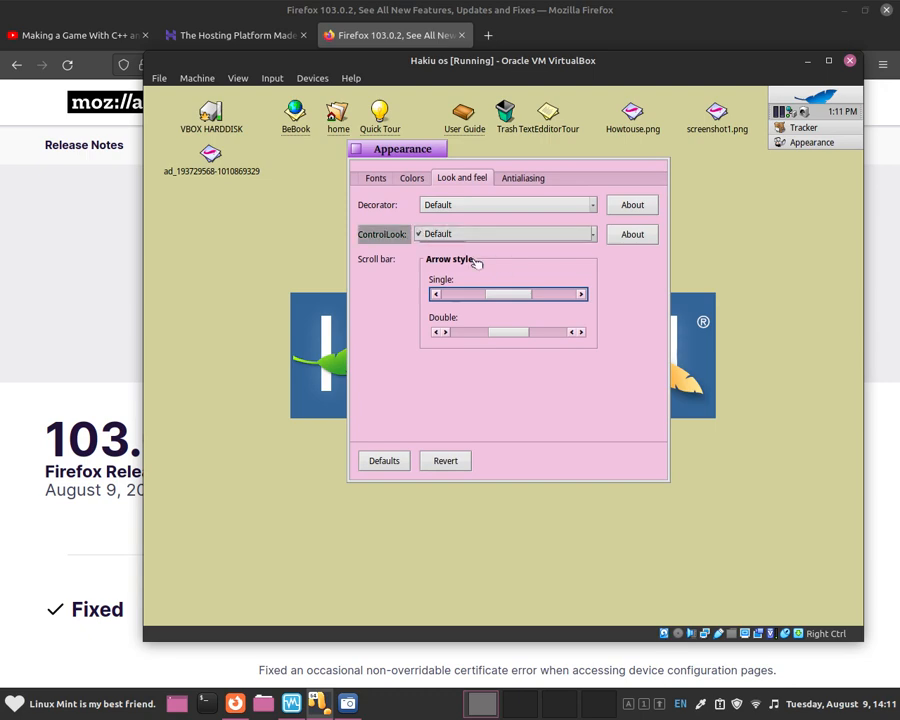
click(446, 280)
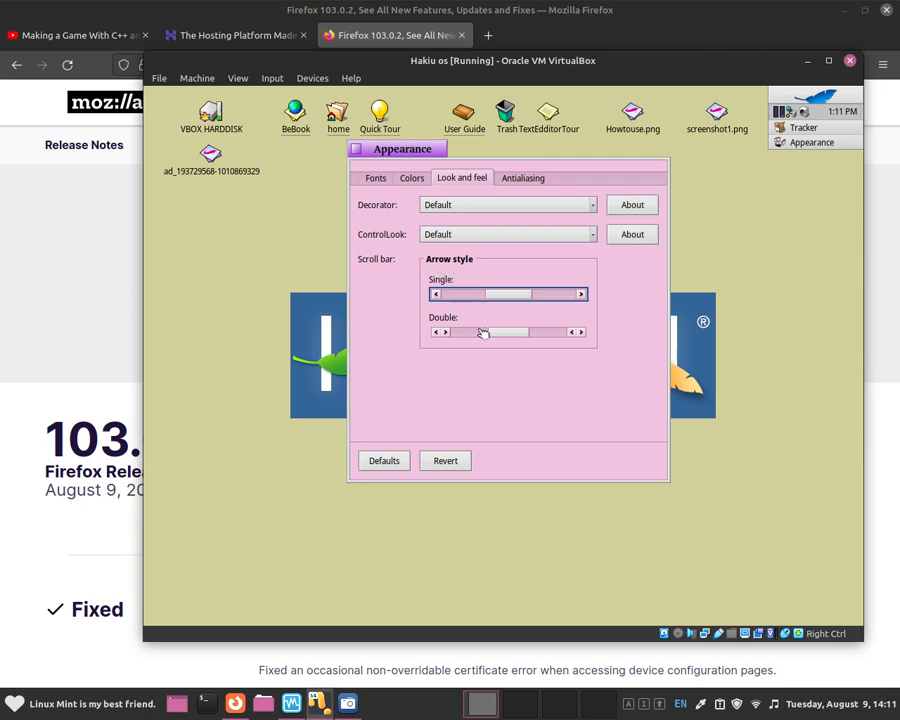
click(411, 178)
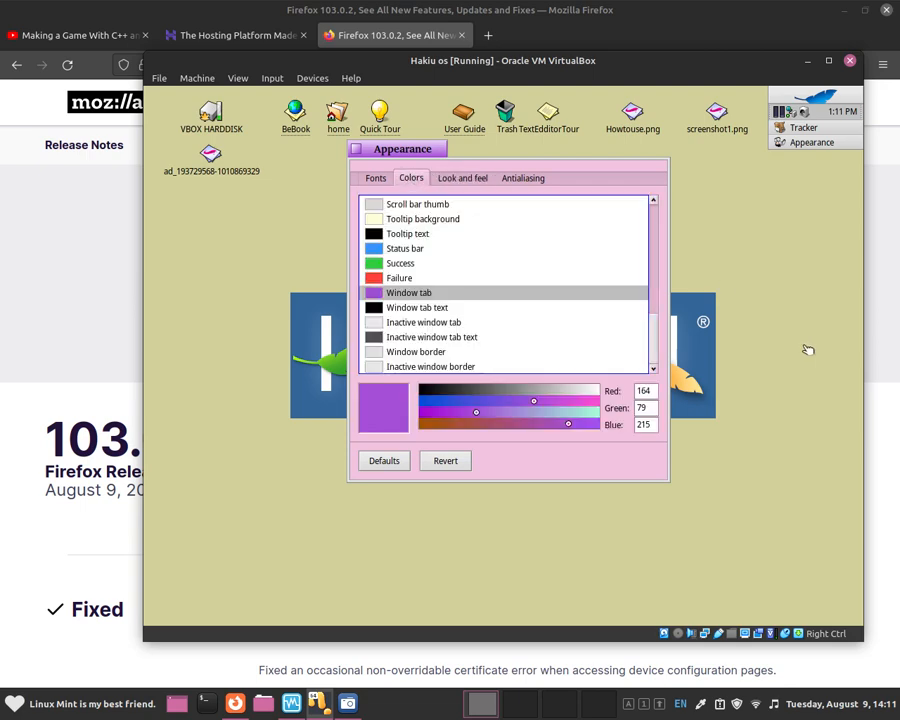
click(462, 181)
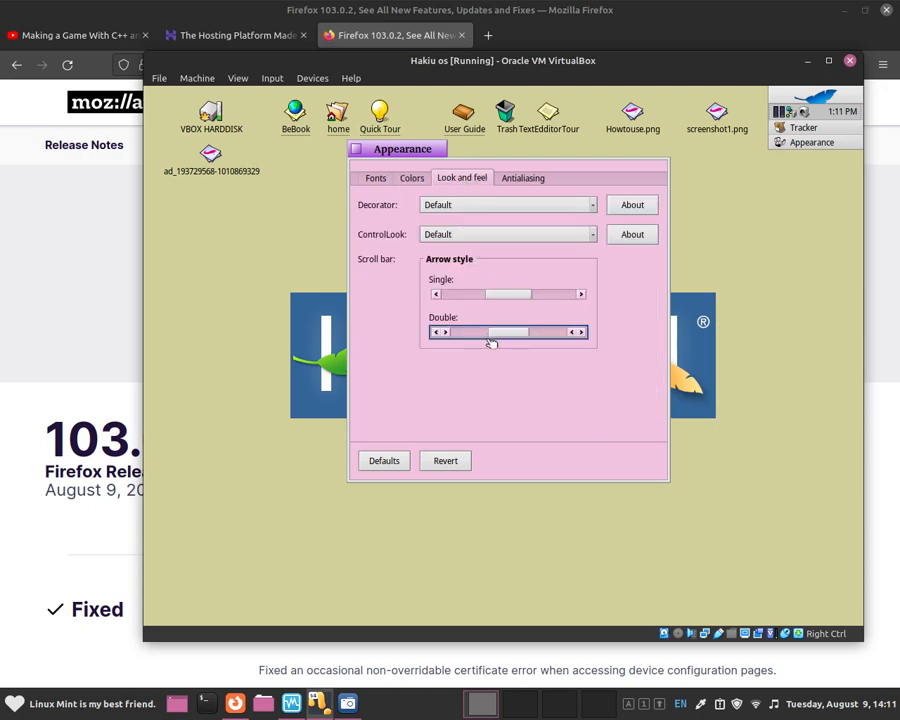
Step: In the antialiasing settings, set the colored edges filter strength to Strong and glyph hinting to Monospaced fonts only
click(512, 180)
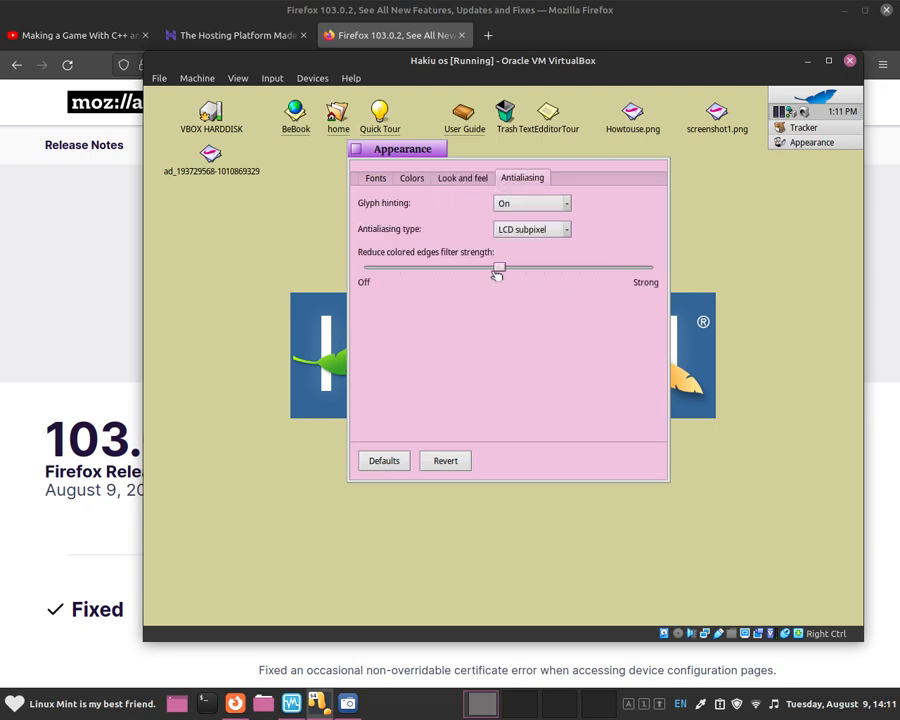
drag(500, 270, 662, 286)
click(518, 206)
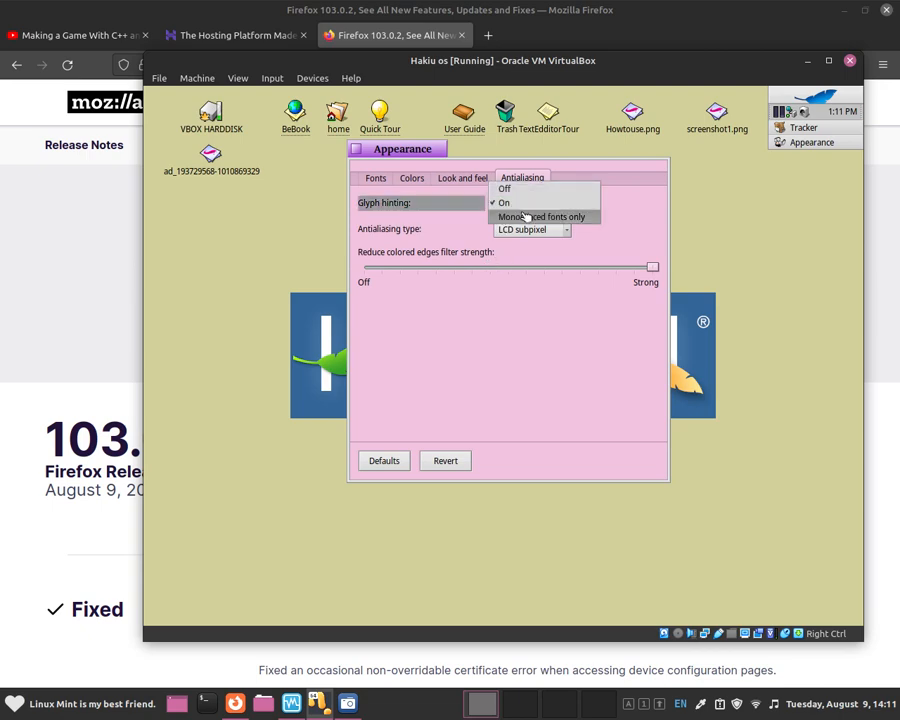
click(525, 217)
Step: Check the glyph hinting choices, try the Grayscale antialiasing type and switch it back to LCD subpixel
click(525, 229)
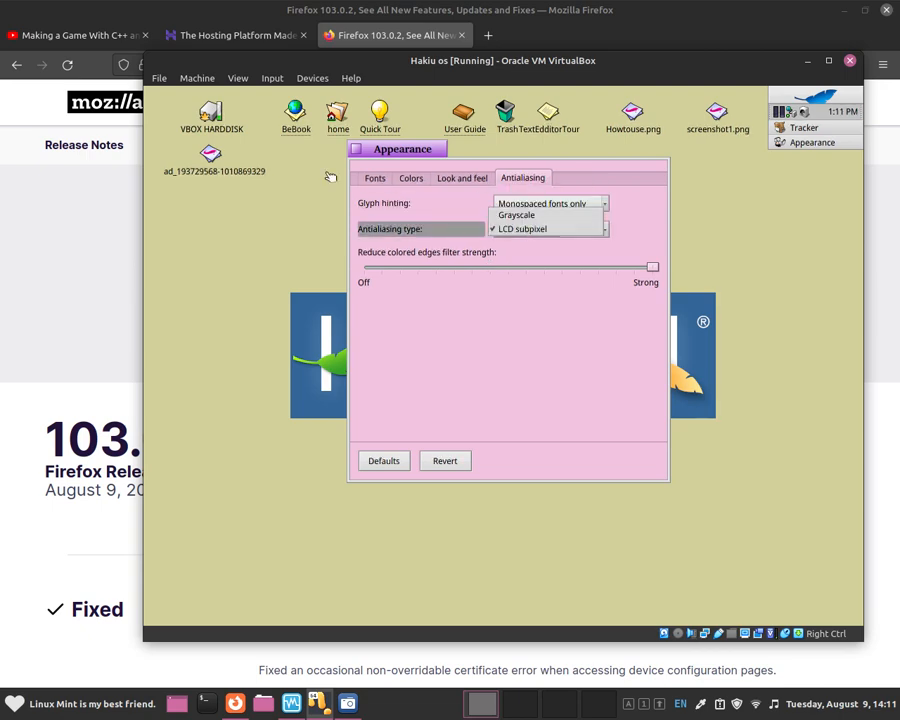
click(362, 204)
click(362, 204)
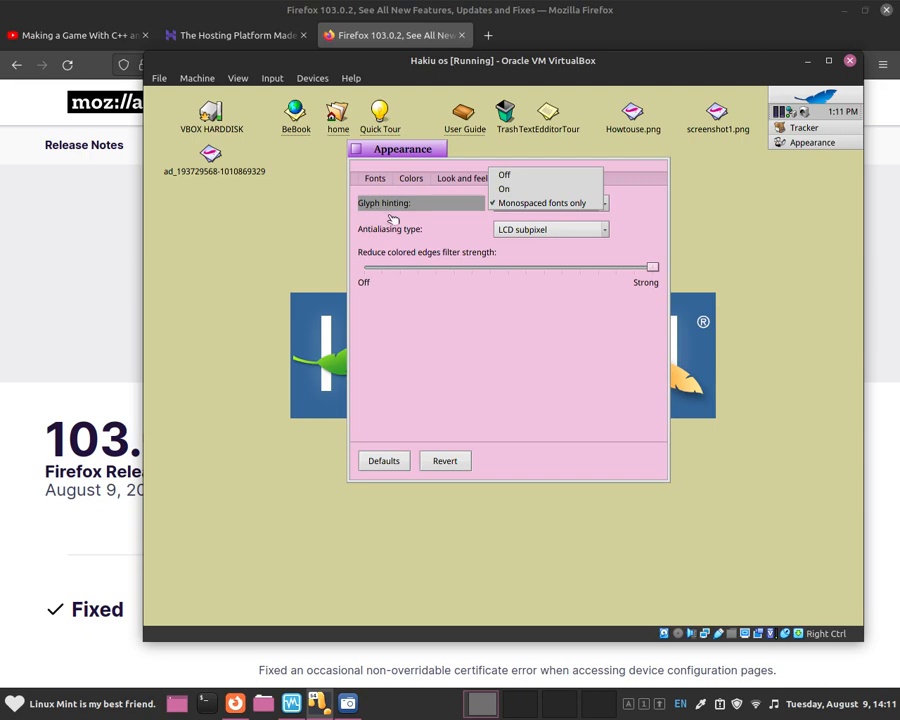
click(580, 205)
click(532, 230)
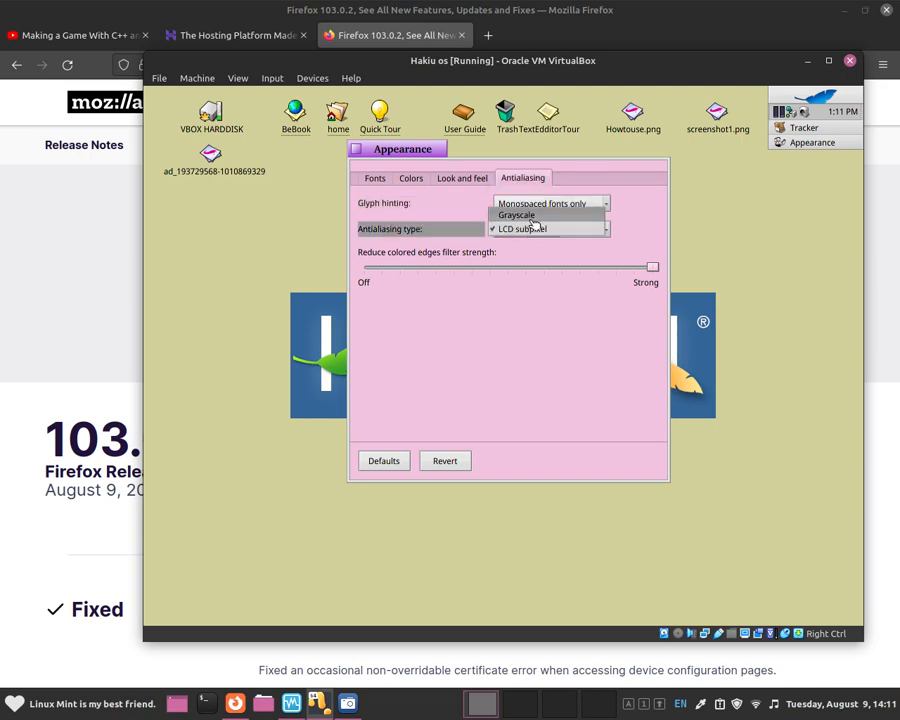
click(532, 218)
click(530, 228)
click(532, 241)
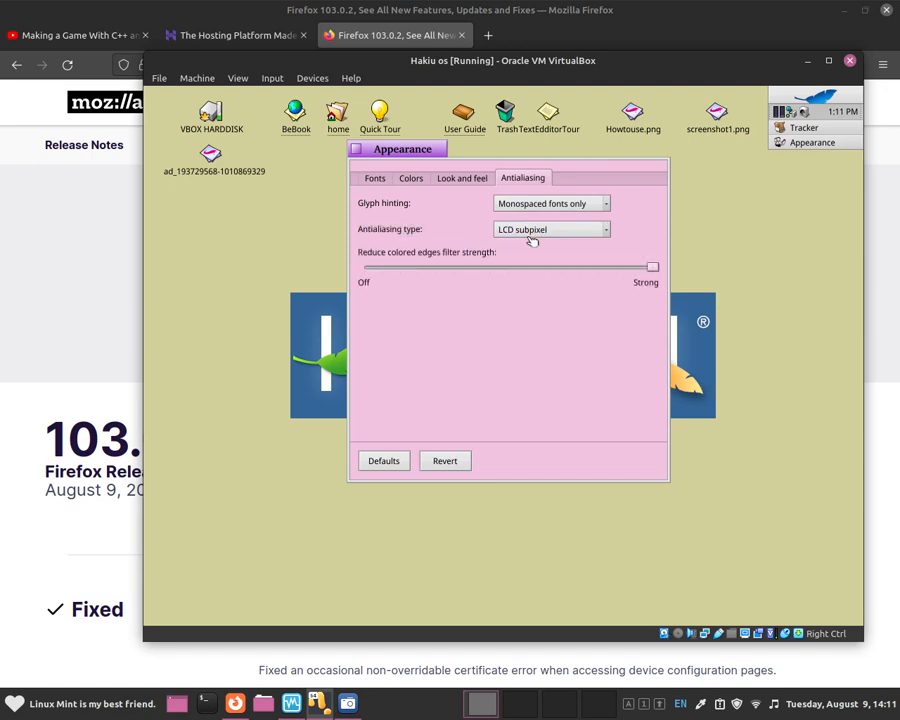
Step: Review the font, color, look-and-feel and antialiasing settings once more in the Appearance preferences
click(446, 181)
click(523, 180)
click(373, 178)
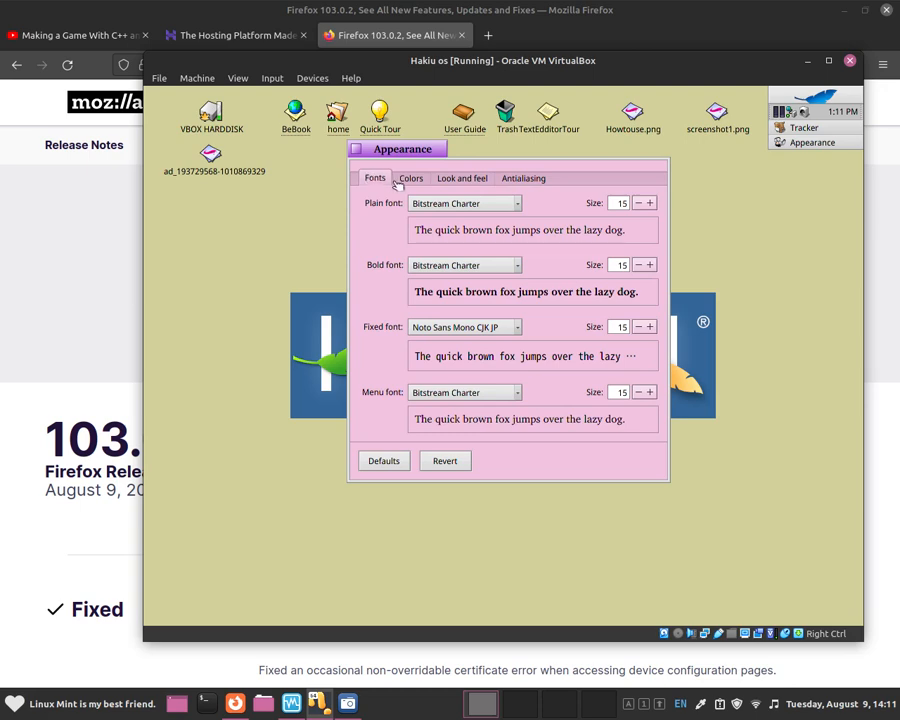
click(409, 179)
click(447, 180)
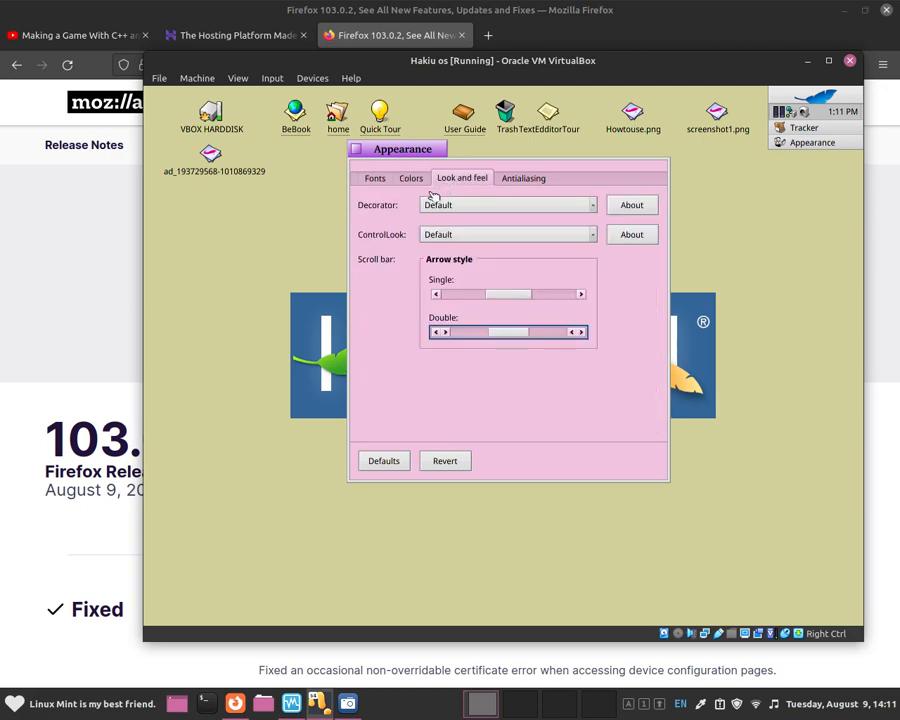
drag(390, 152, 418, 165)
click(436, 187)
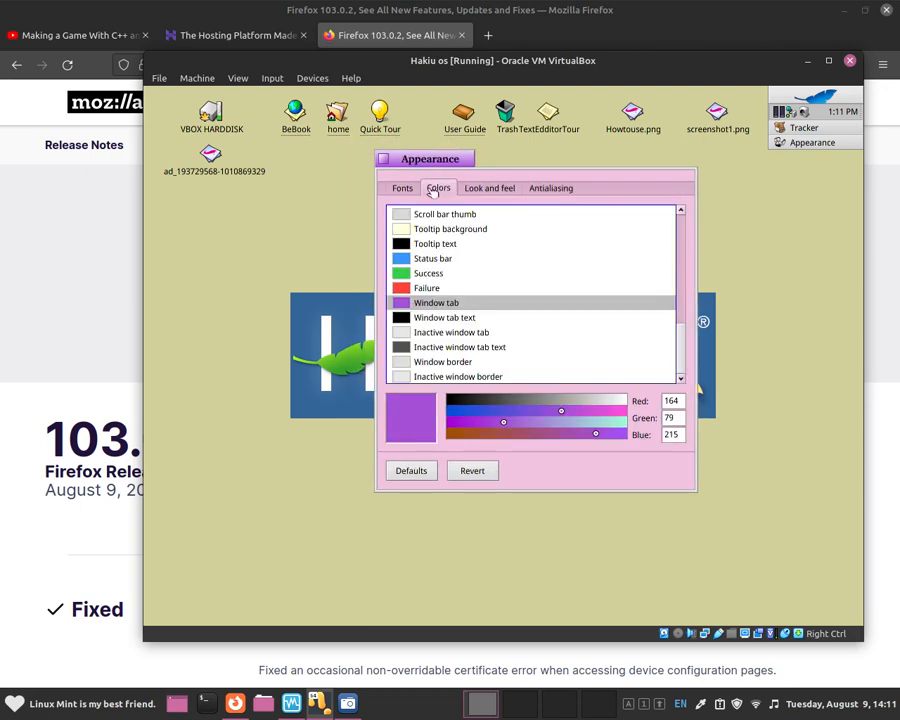
click(545, 188)
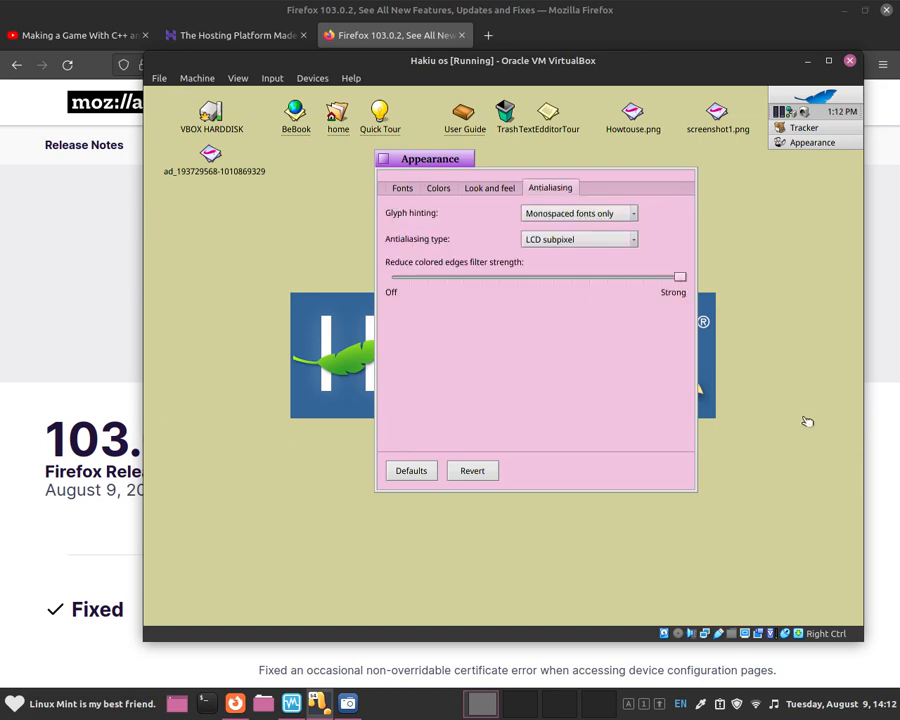
Step: Close the Appearance preferences window
drag(440, 280, 538, 293)
mouse_move(422, 174)
mouse_down()
mouse_move(452, 172)
mouse_move(437, 160)
mouse_up()
click(412, 155)
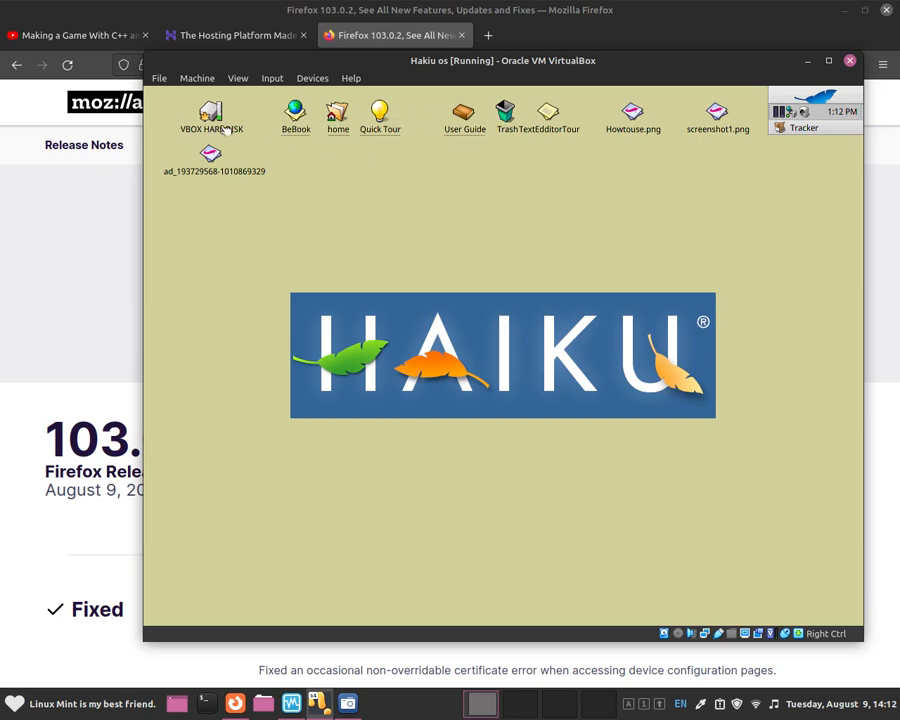
Step: Open the BeBook from the desktop to examine the customized look in WebPositive, and close the window again
click(300, 121)
double_click(303, 121)
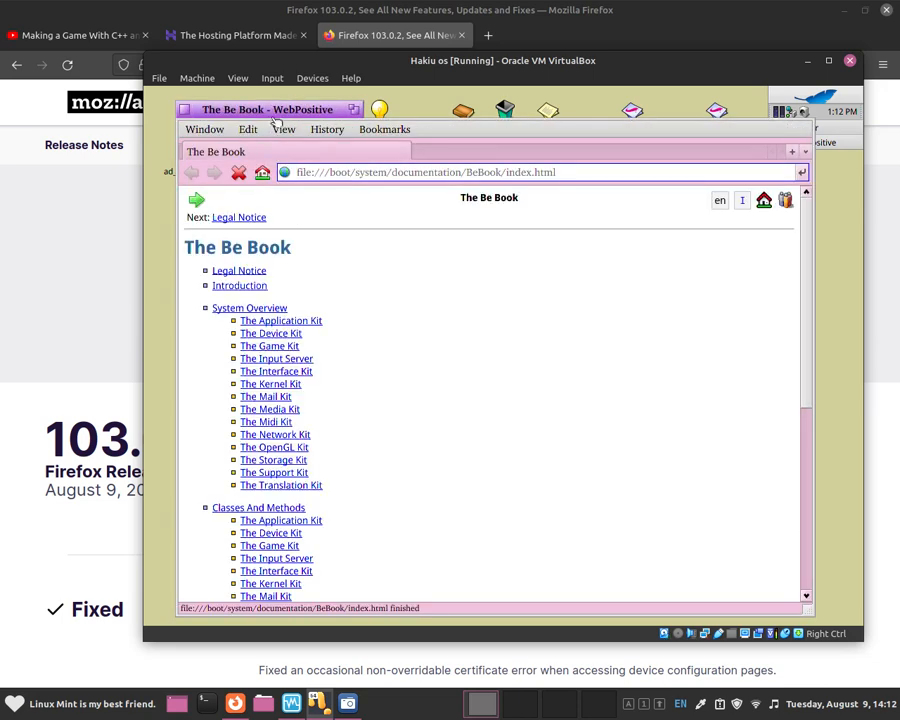
drag(195, 109, 215, 103)
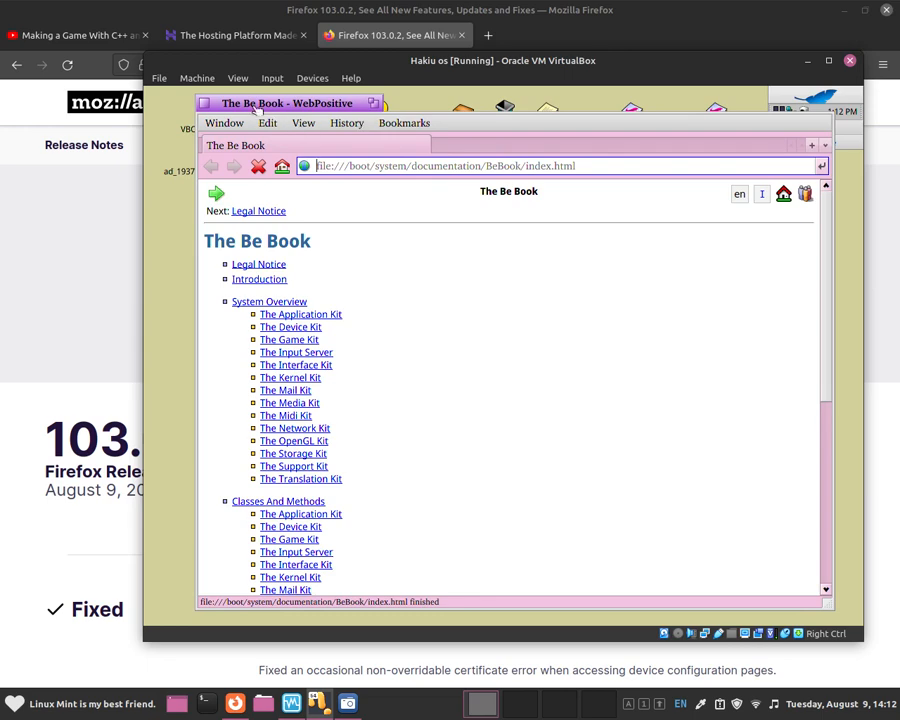
click(204, 104)
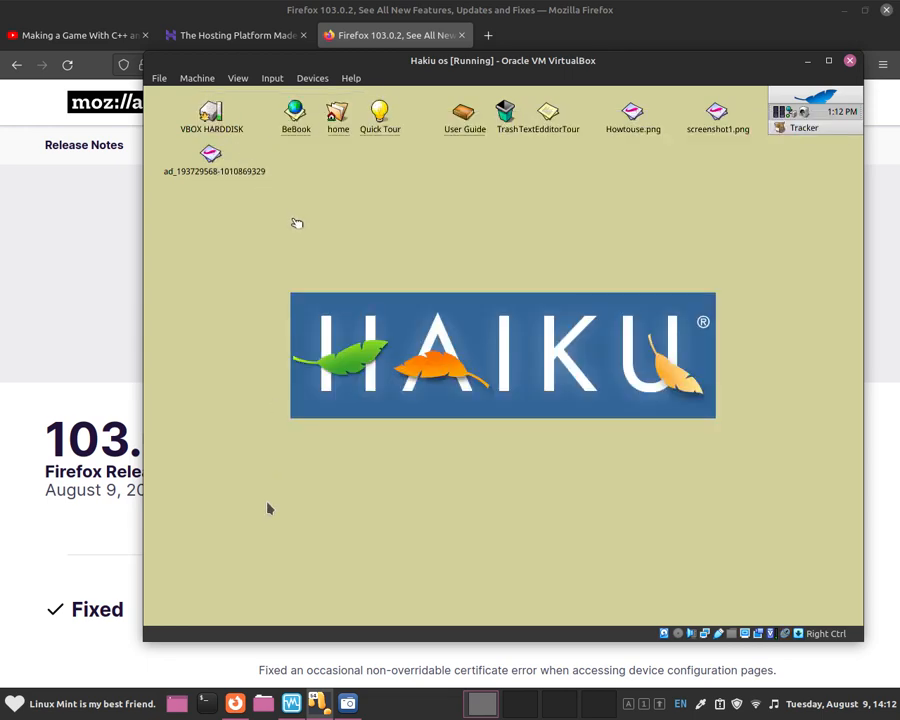
click(340, 705)
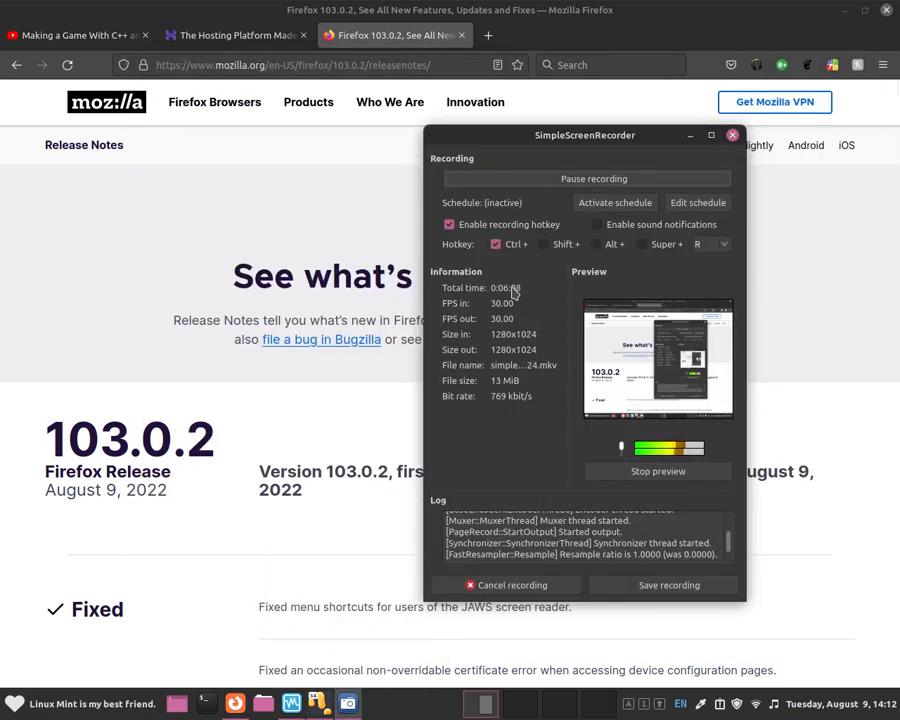